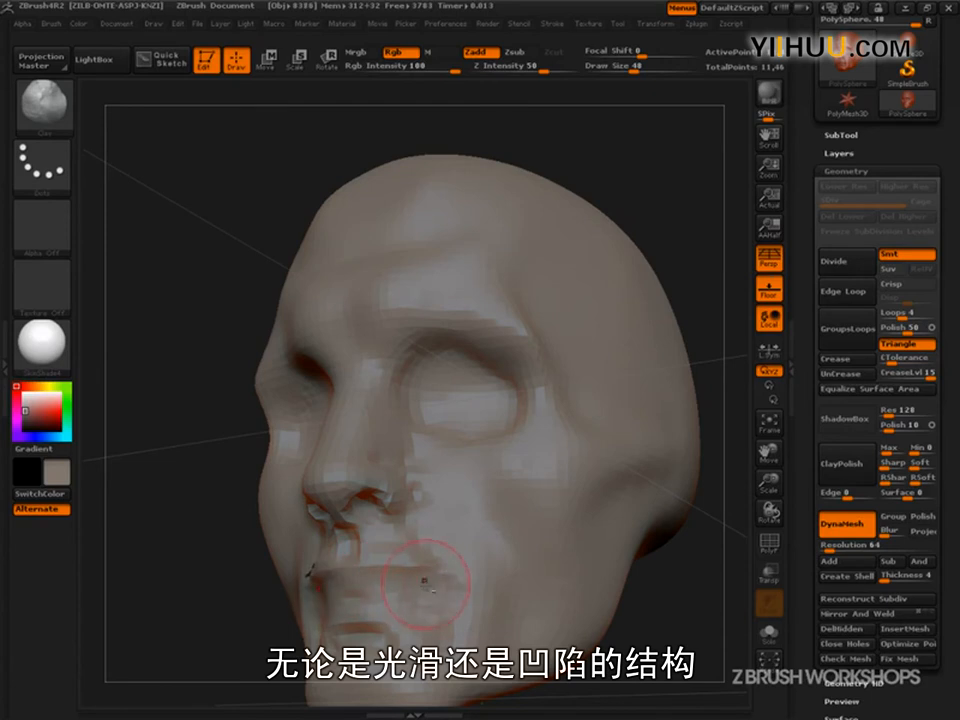
- Undo the recent brush strokes around the mouth and cheek
key("ctrl+z")
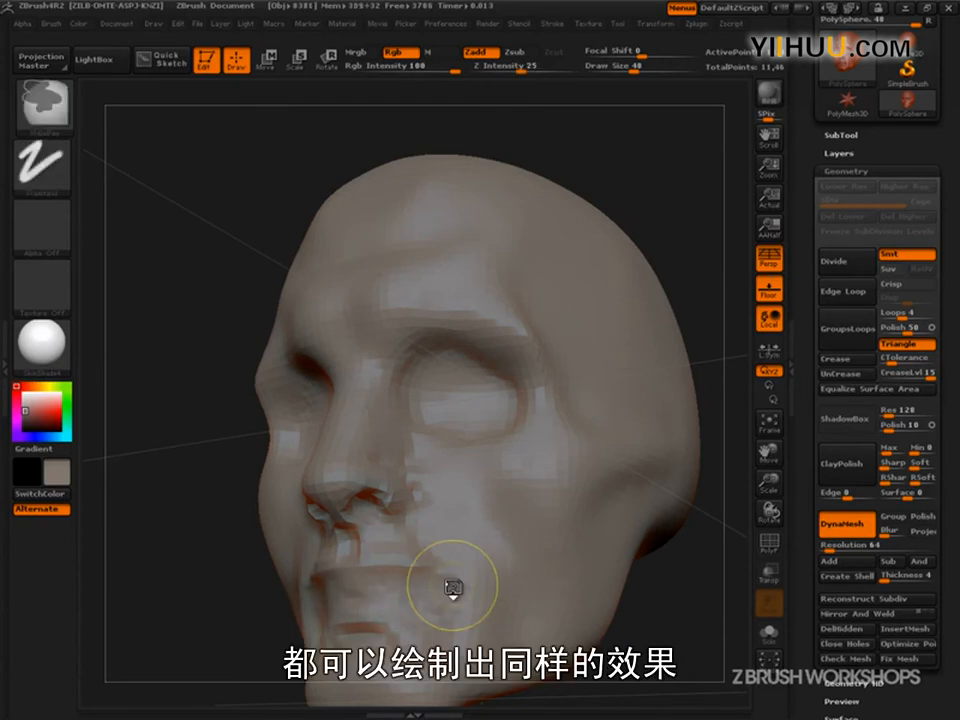
key("ctrl+z")
key("ctrl+z")
key("ctrl+z")
key("ctrl+z")
key("ctrl+z")
key("ctrl+z")
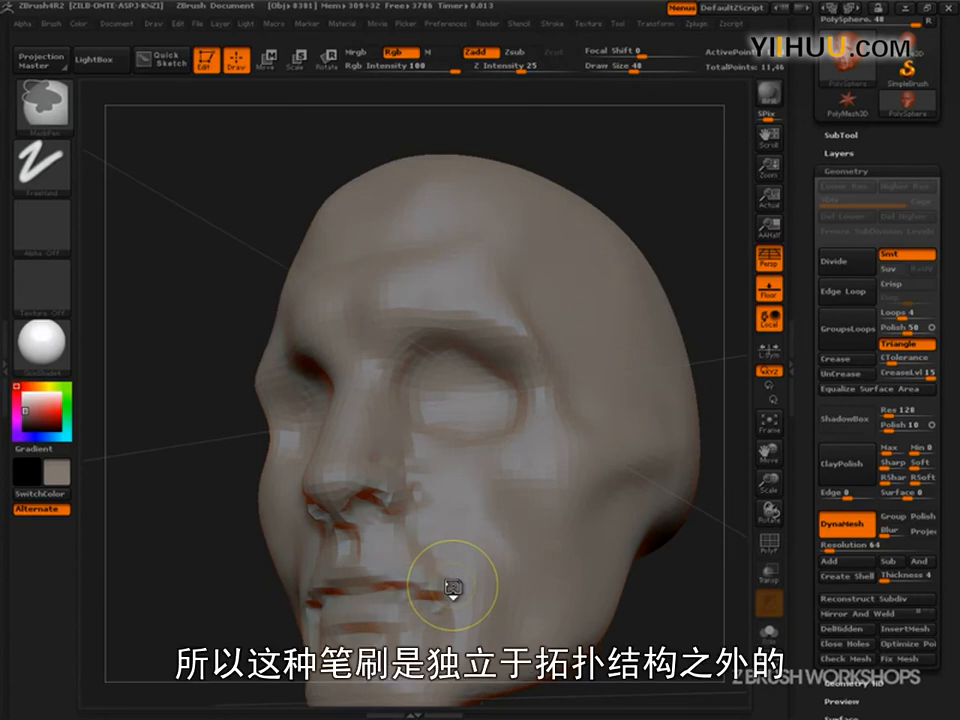
key("ctrl+z")
- Enlarge the Clay brush and carve back the sides of the nose bridge beside the inner eye sockets
mouse_move(640, 632)
left_mouse_down()
mouse_move(696, 639)
mouse_move(714, 613)
mouse_move(704, 660)
mouse_move(690, 630)
mouse_move(715, 615)
mouse_move(702, 600)
left_mouse_up()
key("bracketright")
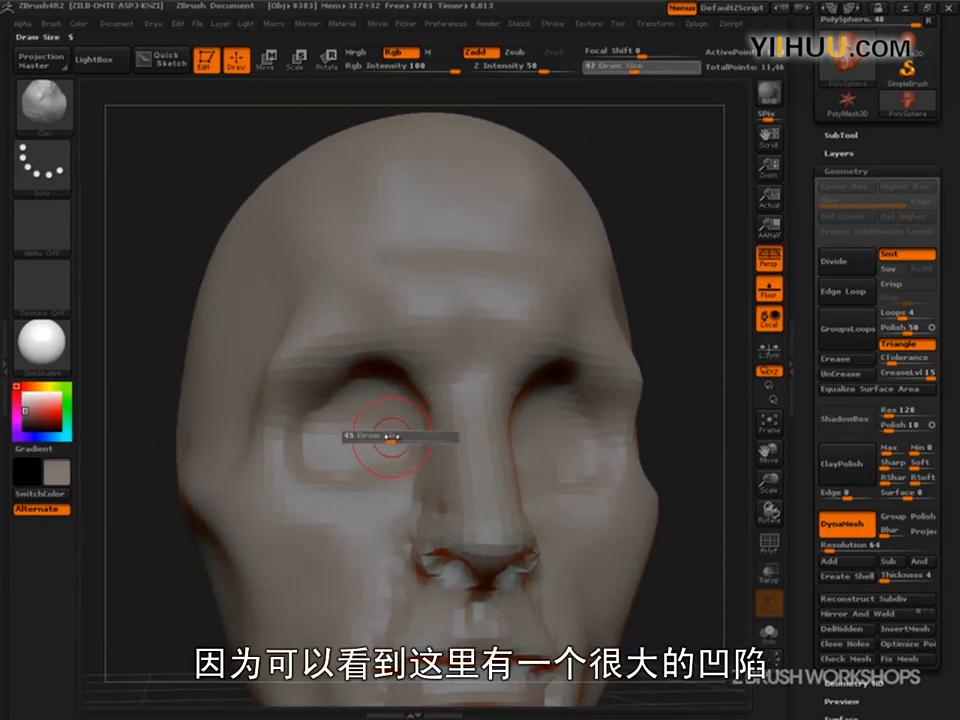
mouse_move(673, 388)
left_mouse_down()
mouse_move(711, 368)
mouse_move(706, 412)
left_mouse_up()
mouse_move(418, 392)
left_mouse_down("alt")
mouse_move(433, 422)
mouse_move(438, 408)
mouse_move(448, 455)
left_mouse_up("alt")
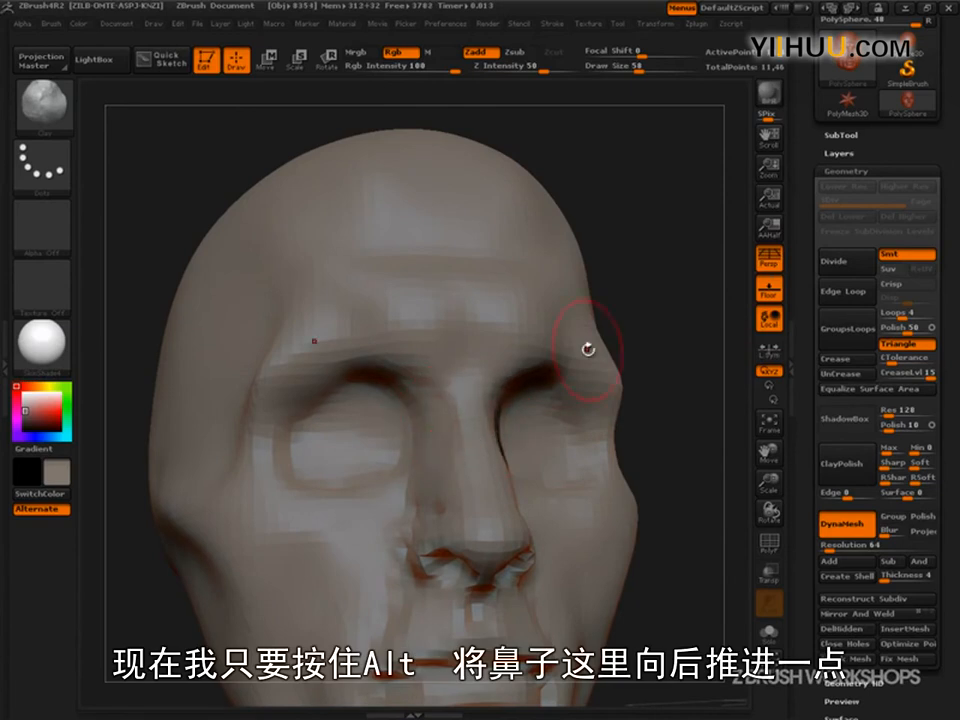
left_click_drag(525, 397, 478, 446)
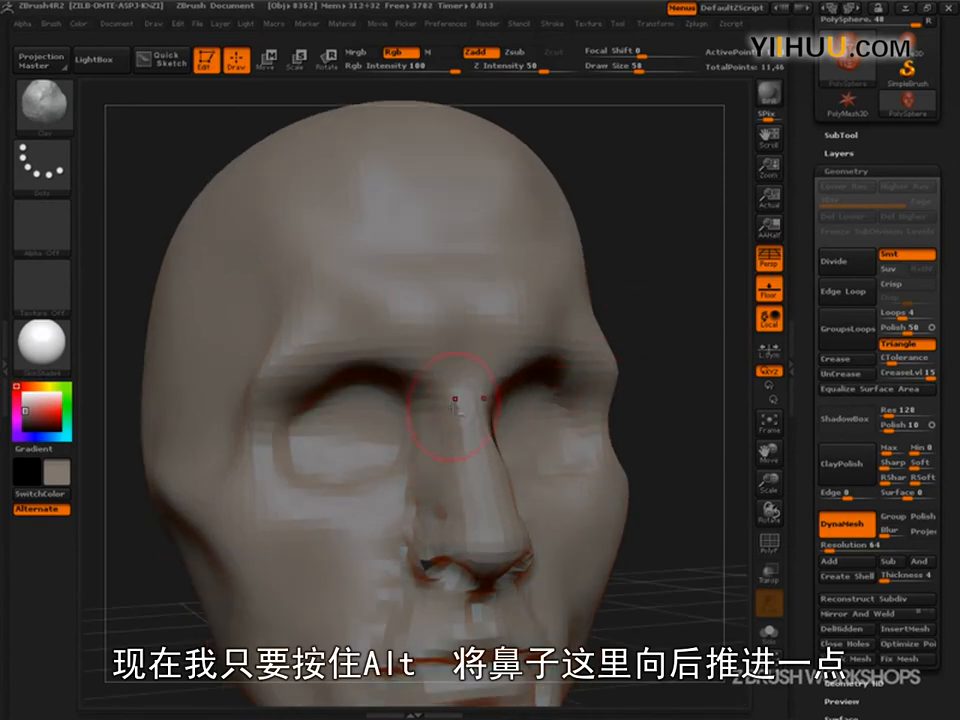
left_click_drag(432, 409, 457, 519, "alt")
key("ctrl+shift")
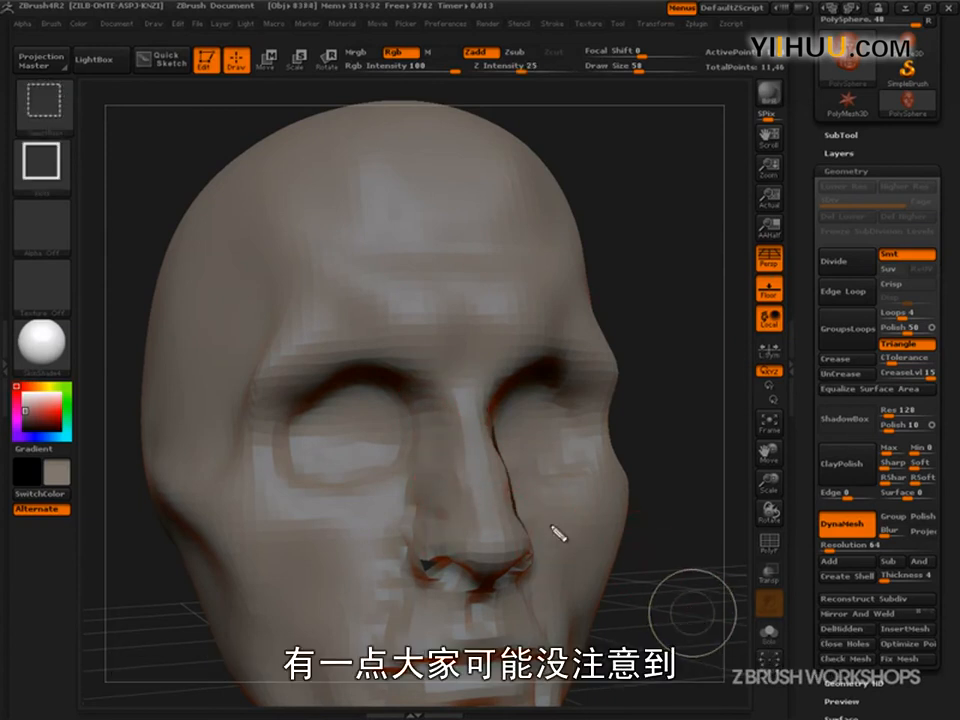
left_click_drag(452, 390, 480, 522)
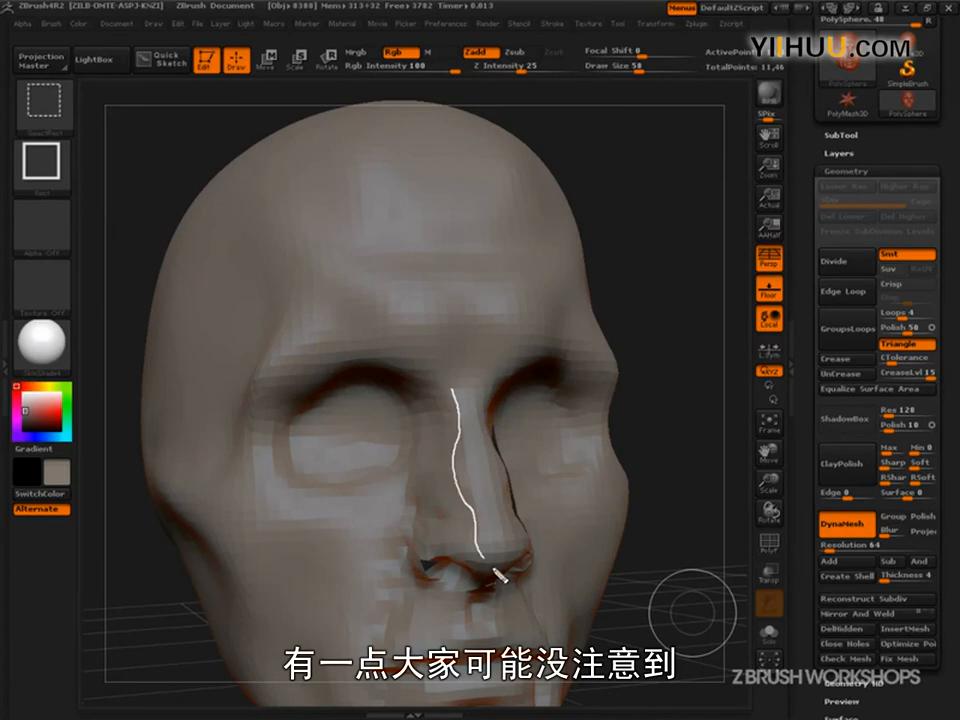
left_click_drag(491, 380, 520, 530)
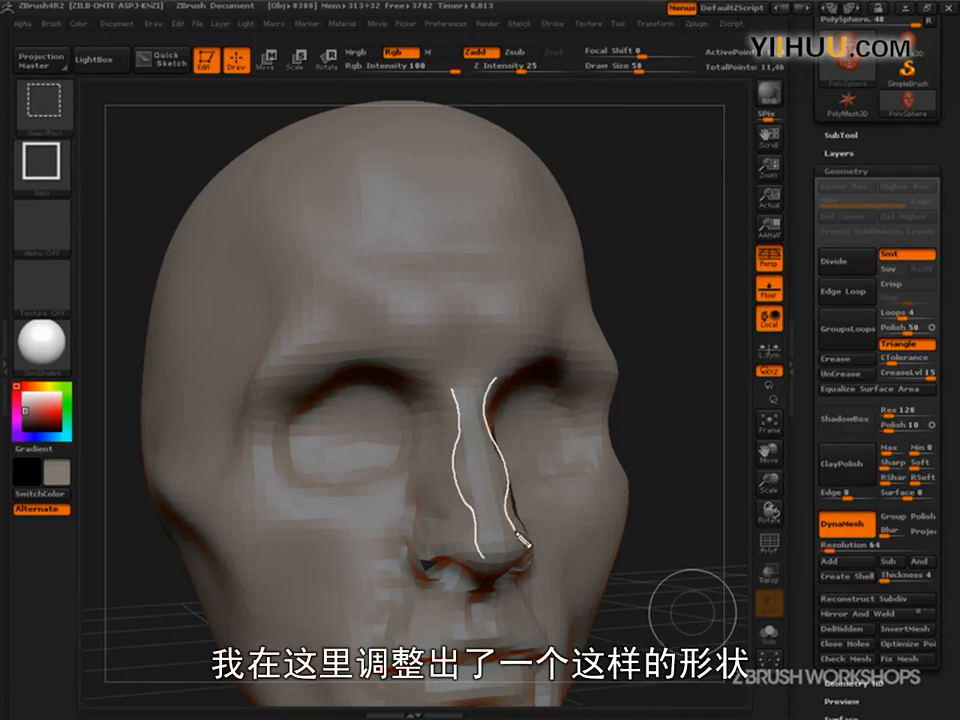
mouse_move(462, 424)
left_mouse_down()
mouse_move(428, 505)
mouse_move(478, 510)
mouse_move(466, 440)
mouse_move(488, 498)
mouse_move(430, 500)
mouse_move(477, 459)
left_mouse_up()
mouse_move(458, 519)
left_mouse_down()
mouse_move(472, 576)
mouse_move(494, 527)
left_mouse_up()
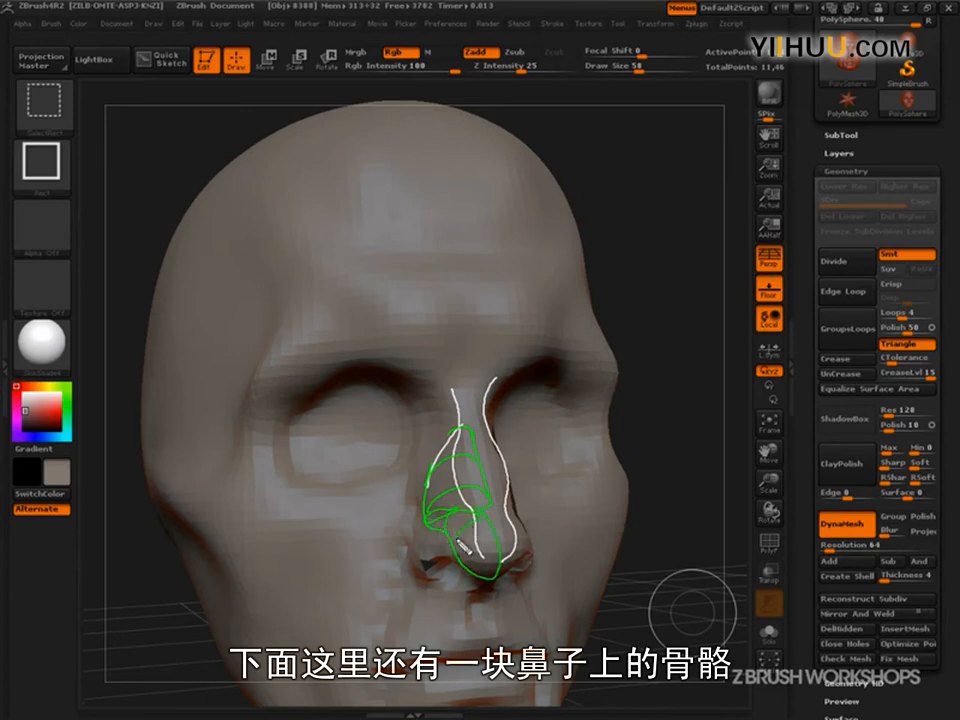
mouse_move(462, 567)
left_mouse_down()
mouse_move(420, 560)
mouse_move(452, 543)
left_mouse_up()
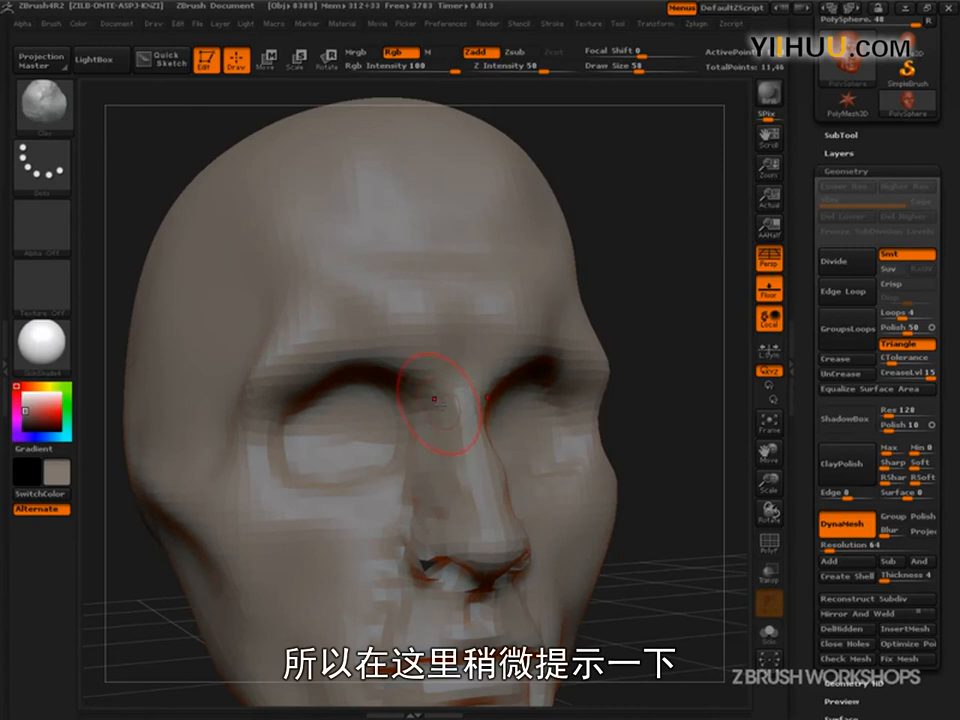
- Sculpt rounded eyeball forms inside both eye sockets with the Clay brush, checking them from below and in profile
left_click_drag(640, 355, 708, 410)
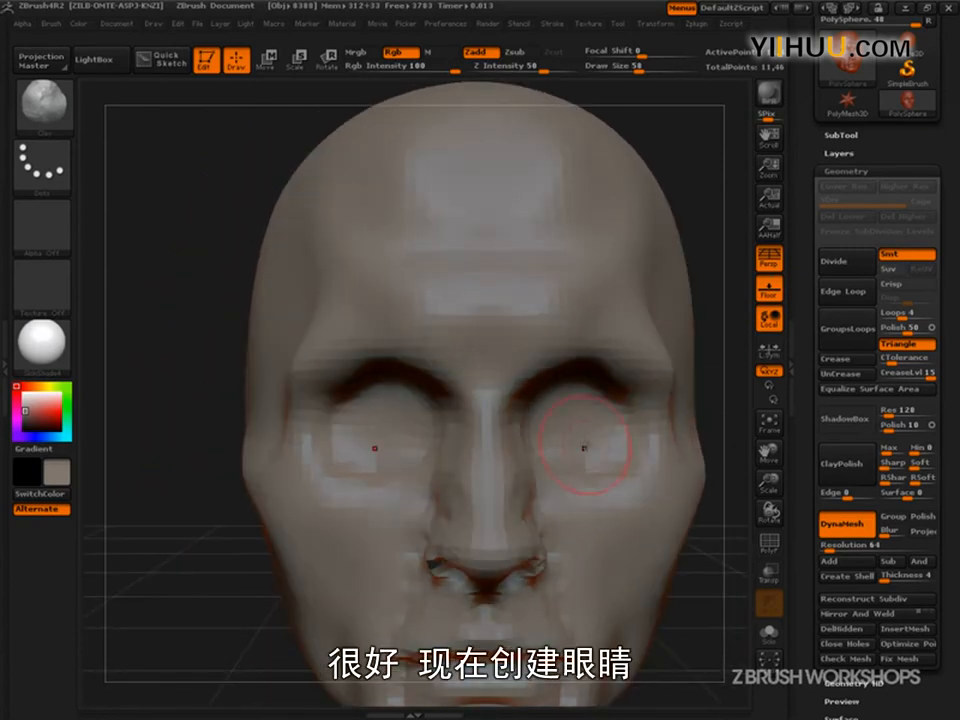
mouse_move(591, 426)
left_mouse_down()
mouse_move(588, 408)
mouse_move(572, 404)
mouse_move(606, 426)
mouse_move(616, 416)
left_mouse_up()
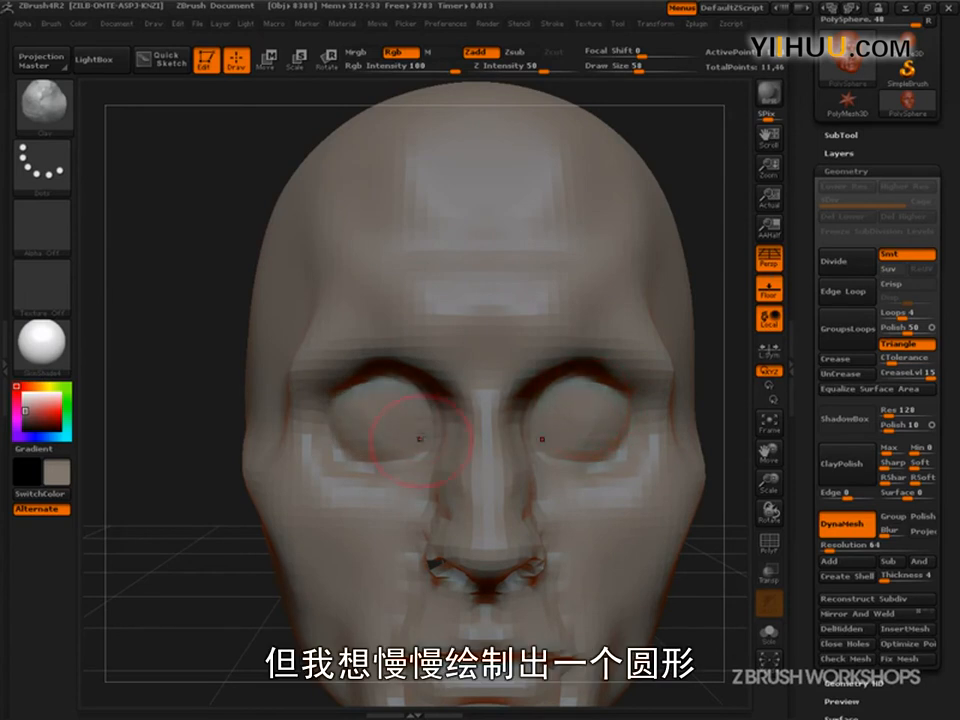
left_click_drag(274, 570, 294, 538)
mouse_move(708, 355)
left_mouse_down()
mouse_move(699, 255)
mouse_move(692, 313)
left_mouse_up()
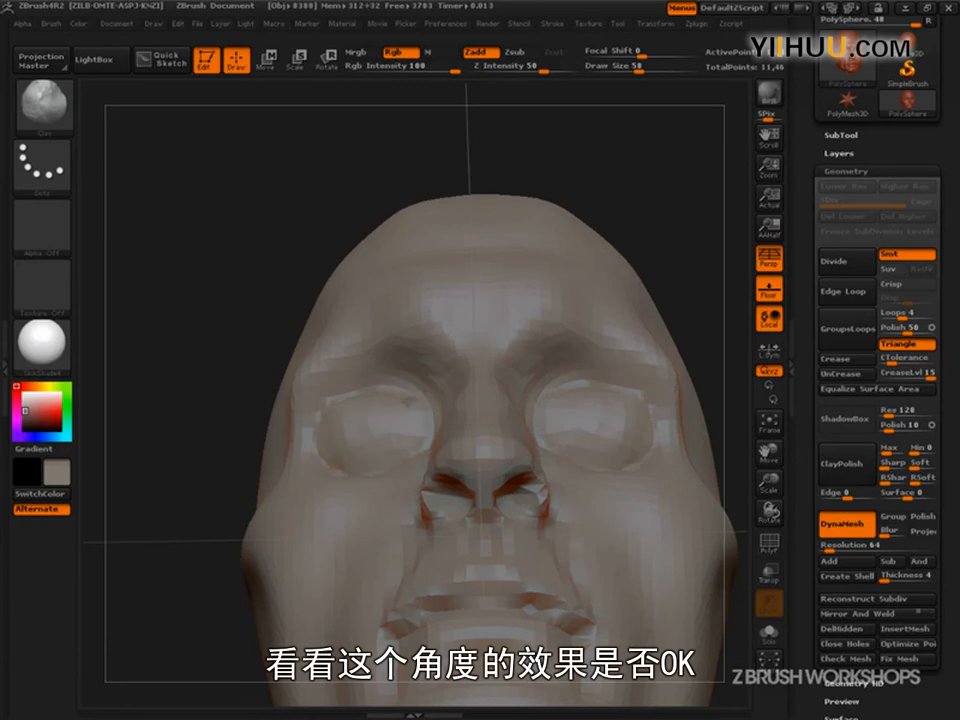
left_click_drag(167, 332, 650, 384)
key("ctrl+shift")
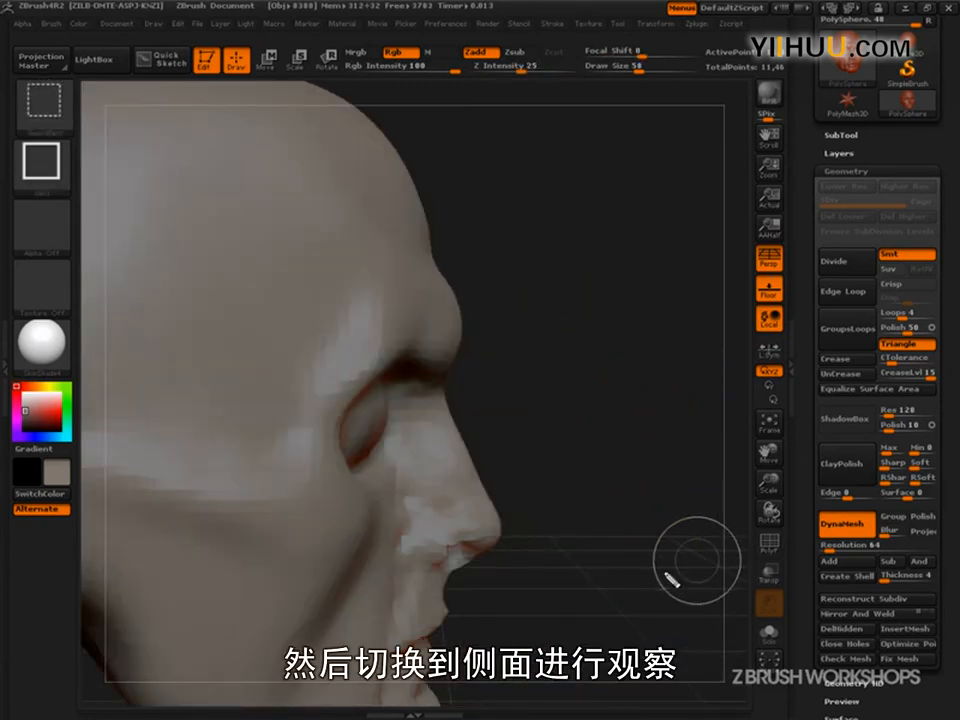
mouse_move(381, 379)
left_mouse_down("ctrl+shift")
mouse_move(355, 468)
mouse_move(410, 357)
left_mouse_up("ctrl+shift")
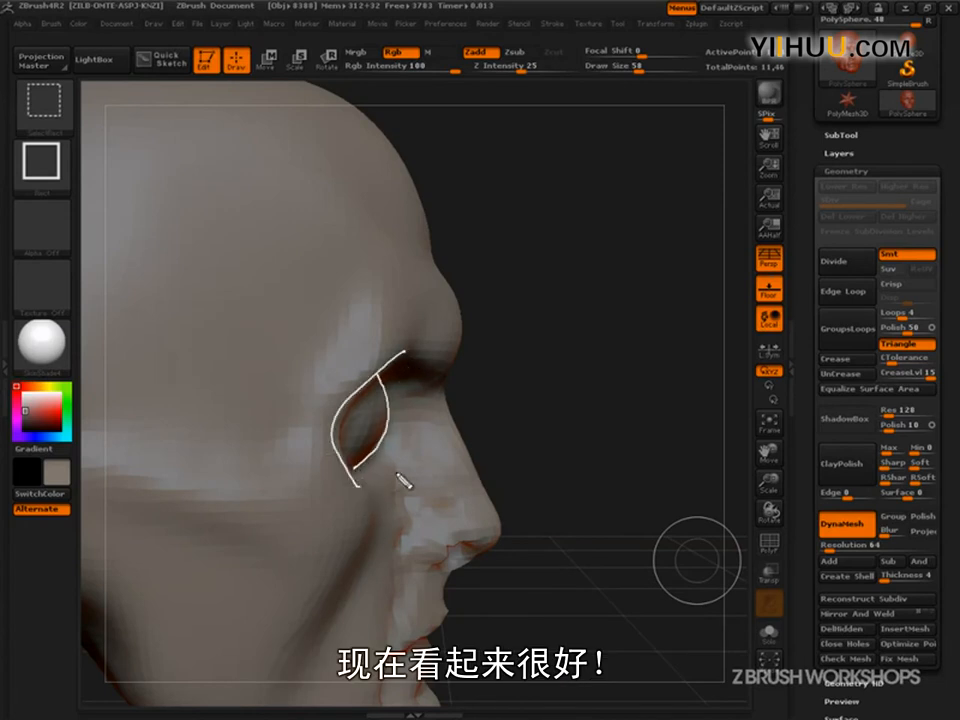
left_click_drag(432, 292, 328, 560, "ctrl+shift")
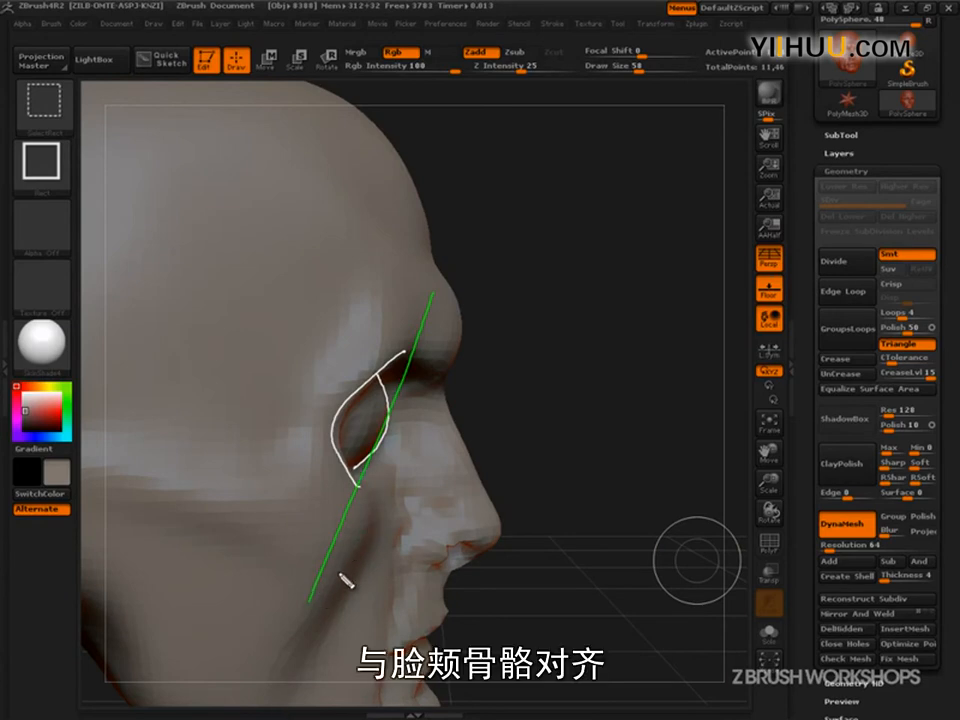
left_click_drag(346, 575, 358, 543, "ctrl+shift")
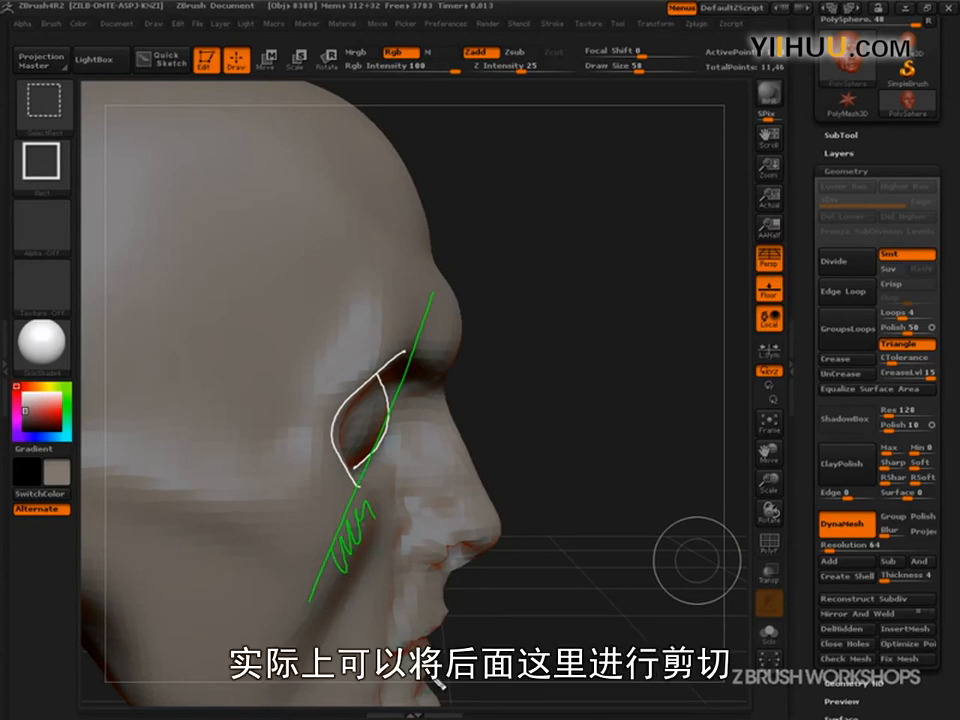
mouse_move(445, 380)
left_mouse_down("ctrl+shift")
mouse_move(474, 332)
mouse_move(462, 287)
mouse_move(436, 391)
left_mouse_up("ctrl+shift")
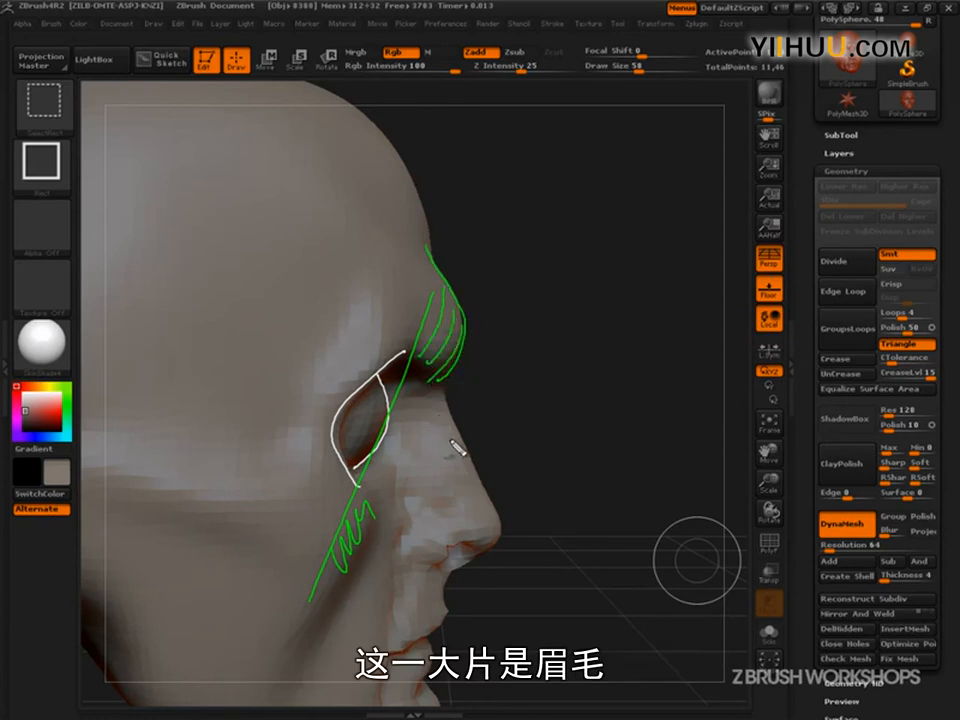
key("Escape")
- Switch to the Move brush and push the eye corners inward to give the eye area more depth
mouse_move(661, 460)
left_mouse_down()
mouse_move(555, 460)
mouse_move(640, 505)
mouse_move(622, 551)
mouse_move(649, 516)
left_mouse_up()
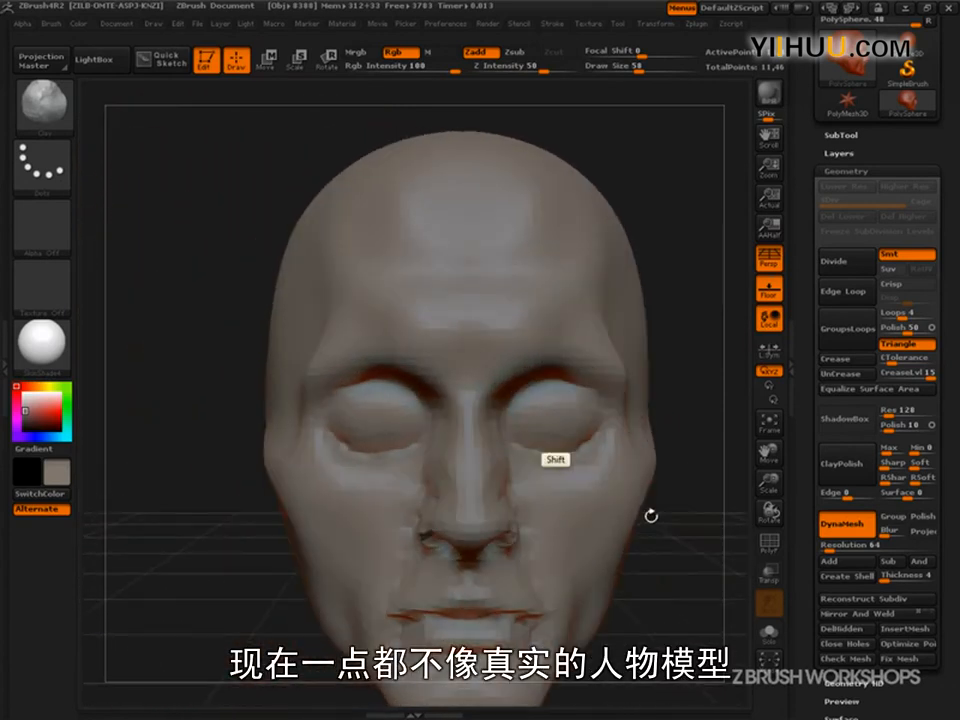
left_click_drag(692, 566, 675, 483)
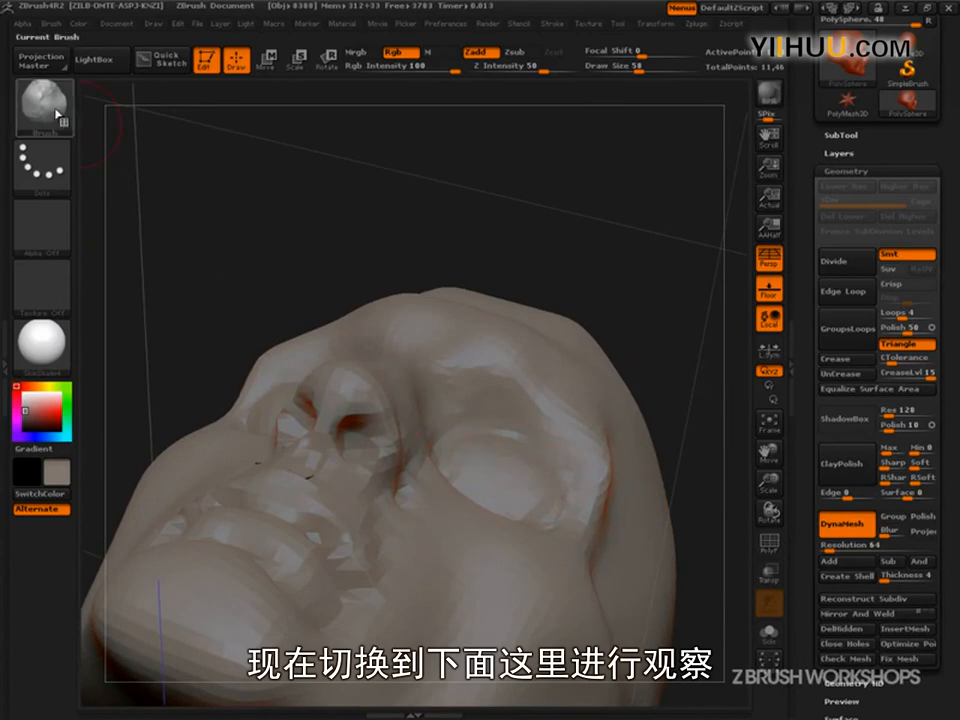
left_click(66, 122)
left_click(125, 300)
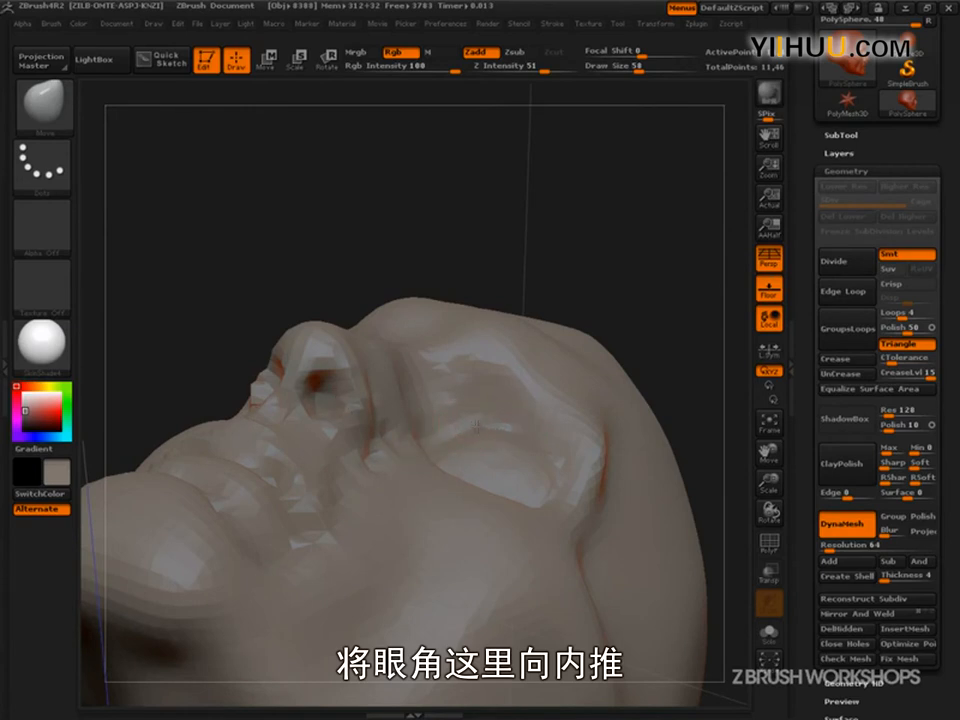
left_click_drag(602, 228, 684, 378)
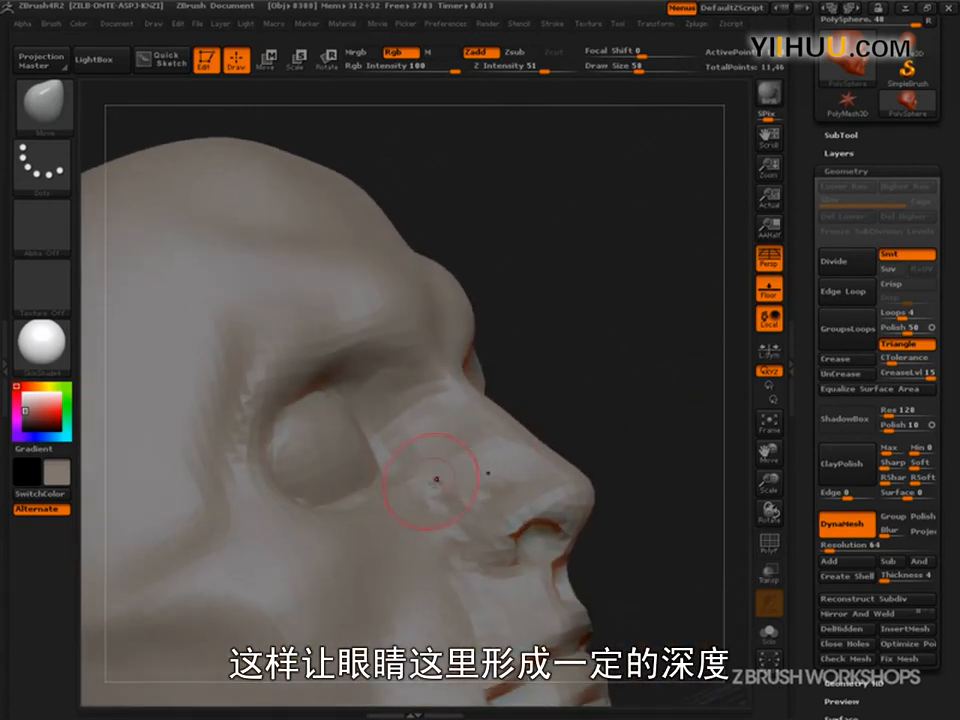
left_click_drag(545, 408, 566, 416)
left_click_drag(420, 510, 401, 514)
mouse_move(606, 414)
left_mouse_down()
mouse_move(590, 419)
mouse_move(686, 356)
mouse_move(700, 332)
left_mouse_up()
left_click_drag(197, 627, 157, 497, "alt")
mouse_move(684, 630)
left_mouse_down("alt")
mouse_move(649, 520)
mouse_move(656, 553)
mouse_move(619, 593)
mouse_move(636, 579)
mouse_move(643, 604)
mouse_move(661, 599)
mouse_move(650, 604)
mouse_move(662, 600)
mouse_move(681, 617)
mouse_move(690, 609)
mouse_move(681, 604)
left_mouse_up("alt")
- Try building up the eyelid surfaces with the Clay brush at a draw size of 33, and undo the strokes
key("s")
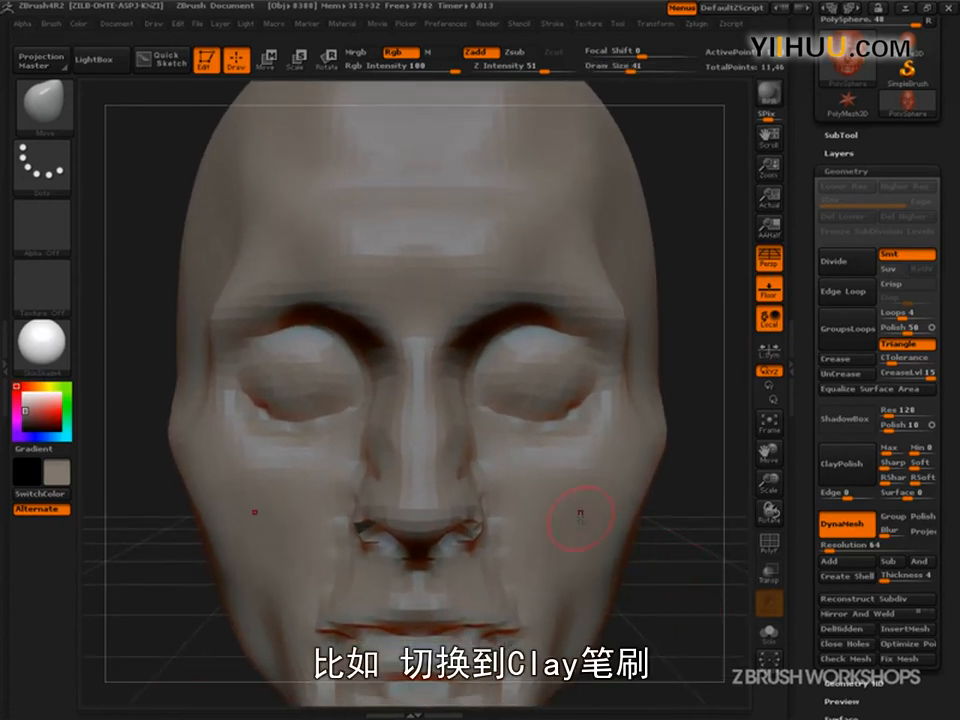
key("b")
left_click(184, 189)
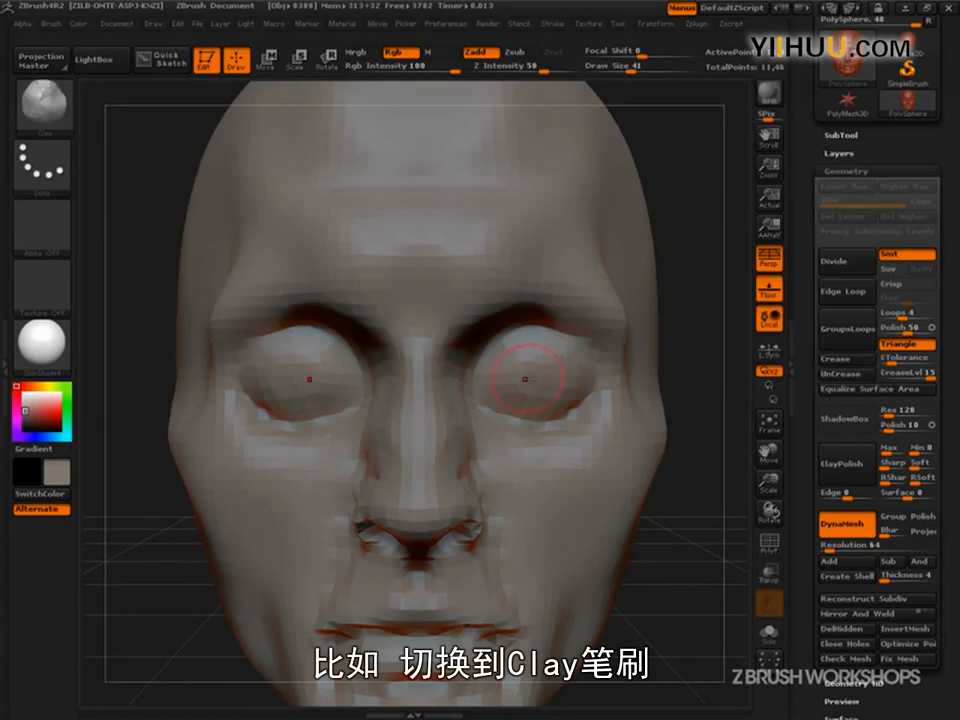
key("s")
left_click_drag(542, 372, 499, 369)
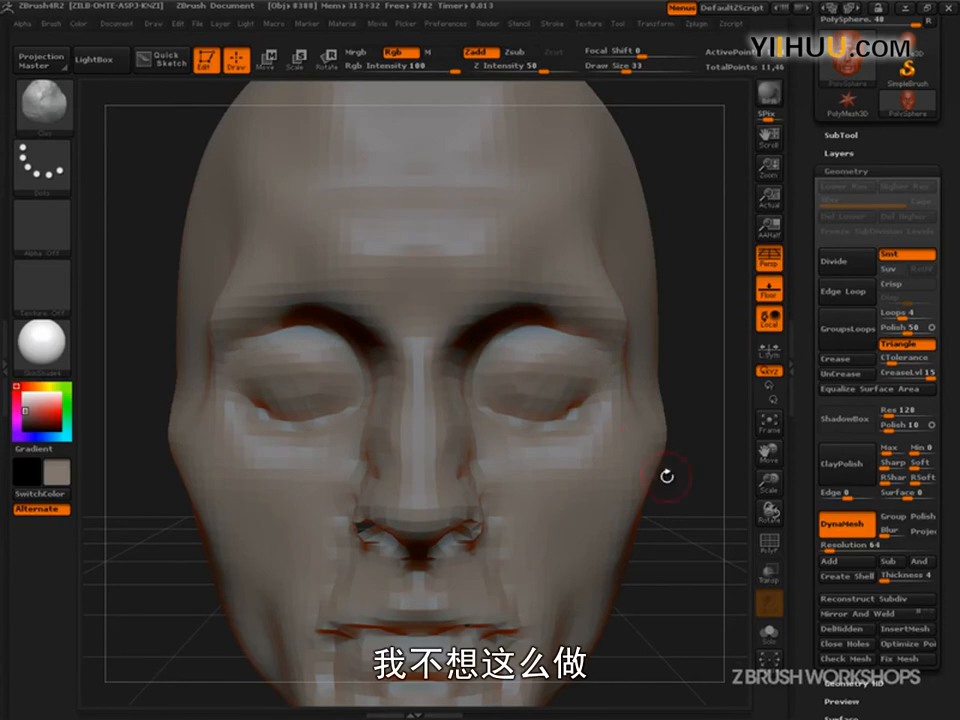
key("ctrl")
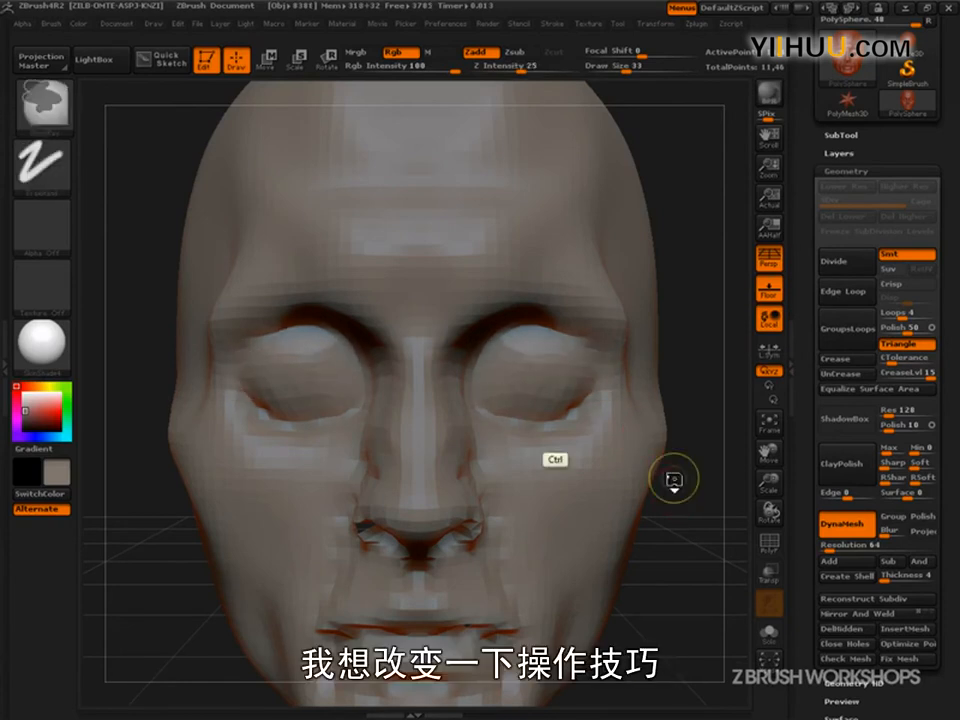
- Switch back to the Move brush at a draw size of 42 and adjust the inner eye corners, checking from several angles
key("b")
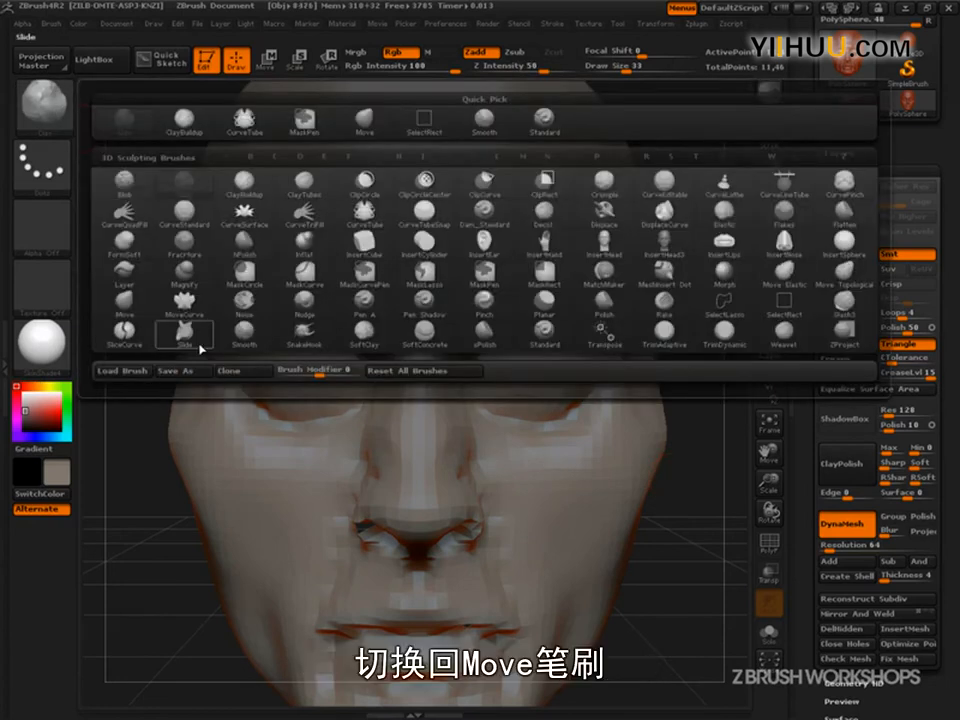
left_click(122, 315)
key("s")
mouse_move(490, 414)
left_mouse_down()
mouse_move(508, 414)
mouse_move(492, 390)
left_mouse_up()
key("bracketleft")
key("bracketleft")
key("bracketleft")
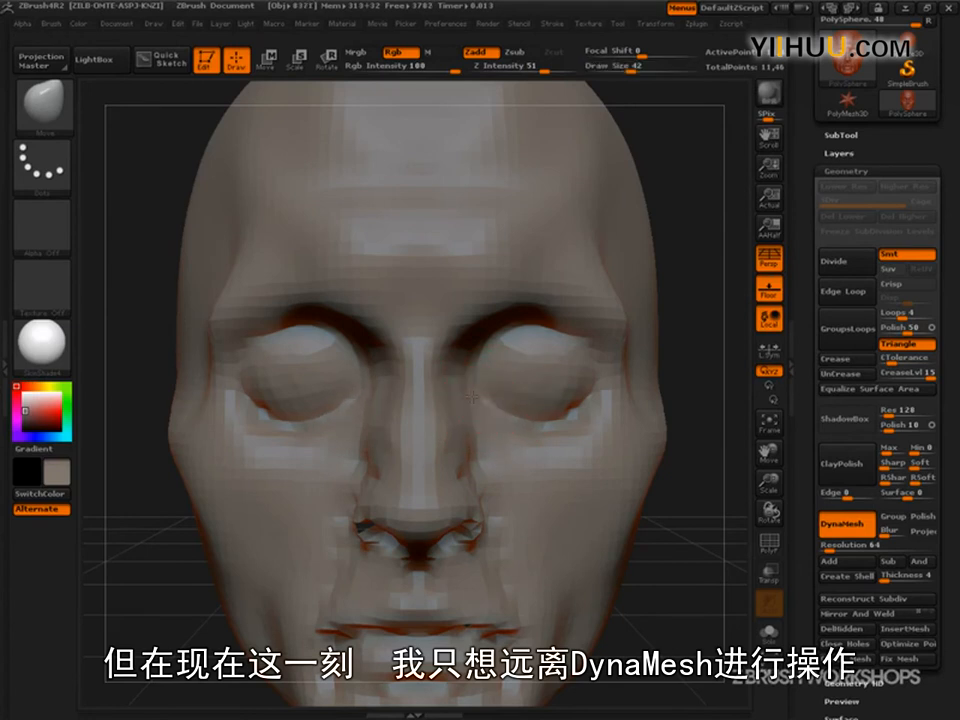
left_click_drag(700, 390, 550, 398)
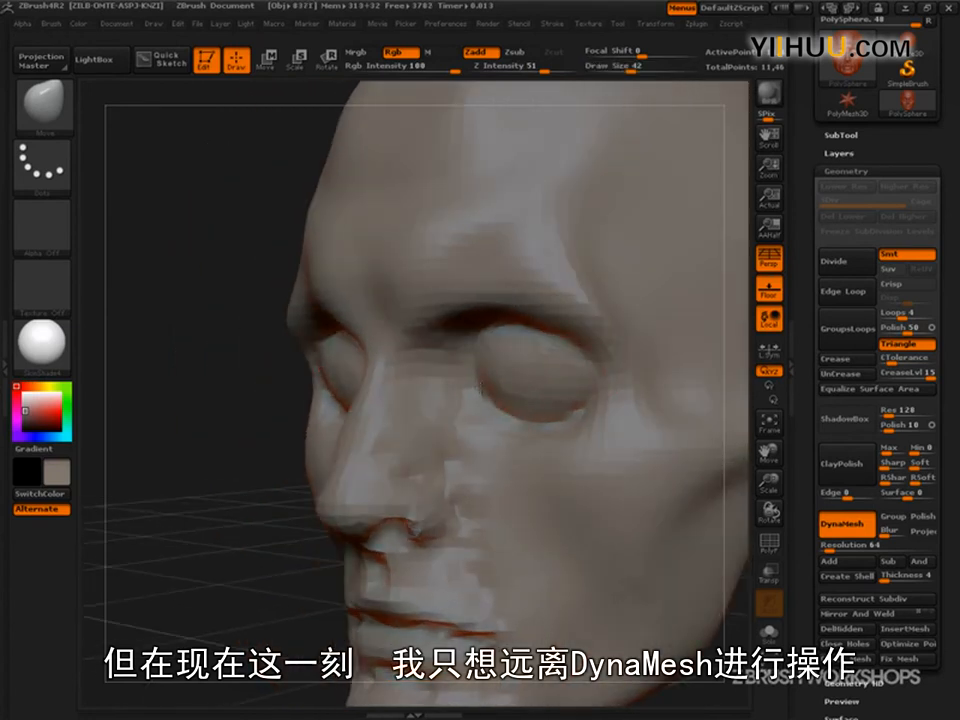
left_click_drag(285, 530, 202, 540)
left_click_drag(224, 399, 430, 408)
mouse_move(610, 320)
left_mouse_down()
mouse_move(641, 306)
mouse_move(690, 435)
mouse_move(669, 465)
mouse_move(632, 454)
mouse_move(617, 512)
mouse_move(624, 552)
left_mouse_up()
- Adjust the sides of the face and the brow with the Move brush, using draw sizes of 53, 99 and 76
key("s")
mouse_move(497, 461)
left_mouse_down()
mouse_move(508, 456)
mouse_move(462, 438)
left_mouse_up()
key("s")
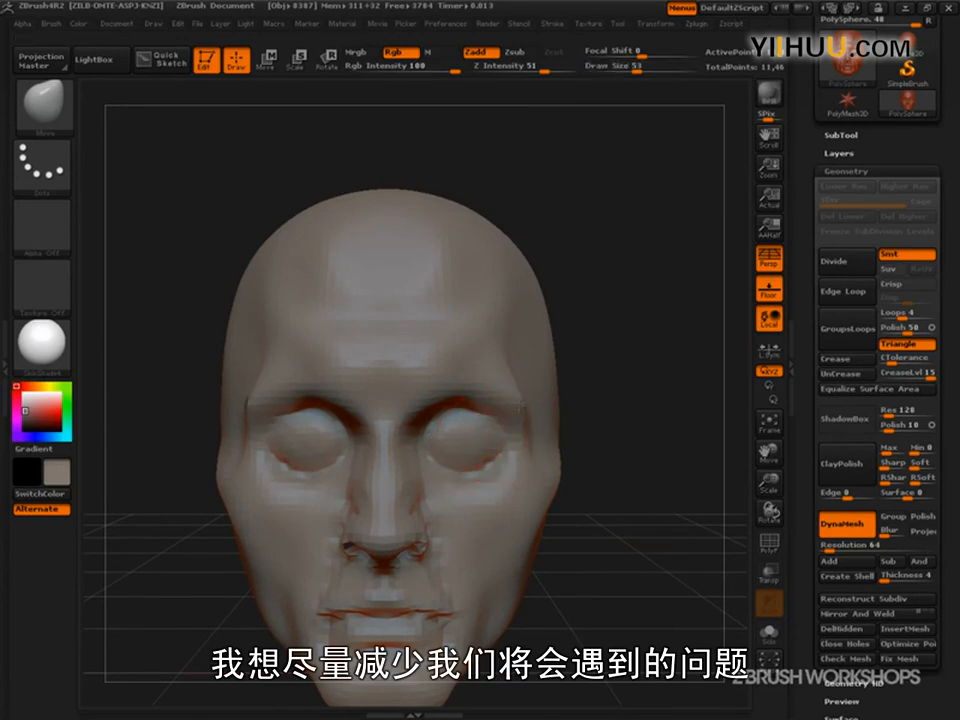
key("s")
left_click_drag(540, 366, 575, 366)
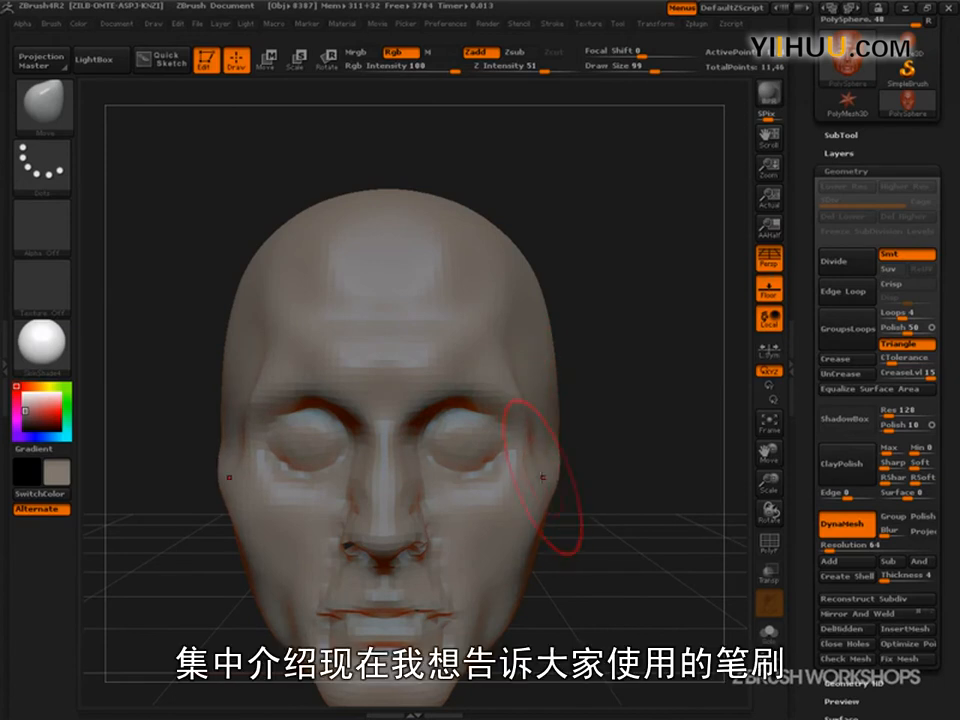
key("s")
left_click_drag(443, 406, 427, 406)
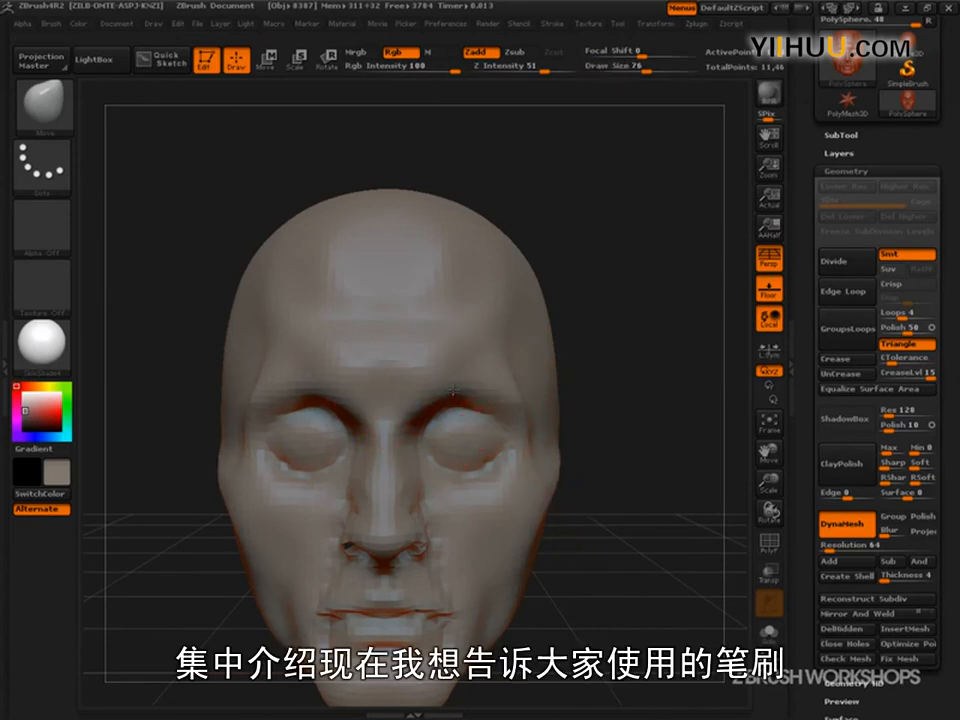
- Push the brow area back slightly in profile with the Move brush at a draw size of 101
key("s")
mouse_move(568, 391)
left_mouse_down()
mouse_move(602, 289)
mouse_move(566, 258)
mouse_move(547, 393)
mouse_move(480, 407)
mouse_move(580, 430)
mouse_move(584, 461)
left_mouse_up()
key("s")
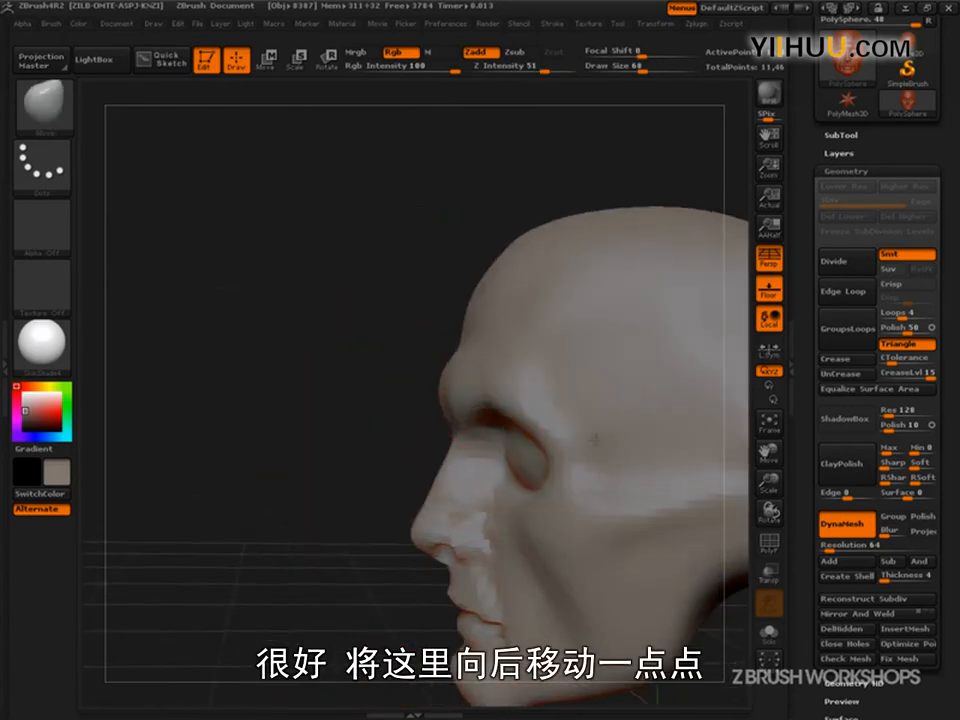
key("s")
mouse_move(471, 405)
left_mouse_down()
mouse_move(488, 405)
mouse_move(418, 343)
left_mouse_up()
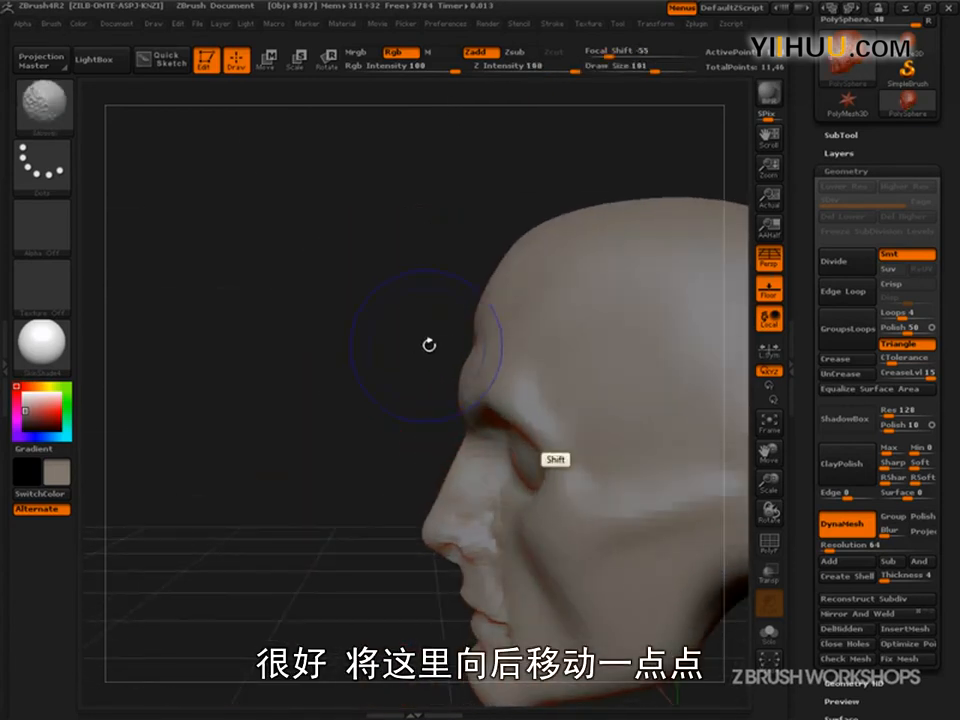
left_click_drag(482, 399, 503, 404)
- Turn off DynaMesh for the head model
mouse_move(410, 440)
left_mouse_down()
mouse_move(574, 572)
mouse_move(690, 583)
left_mouse_up()
left_click_drag(663, 617, 671, 581)
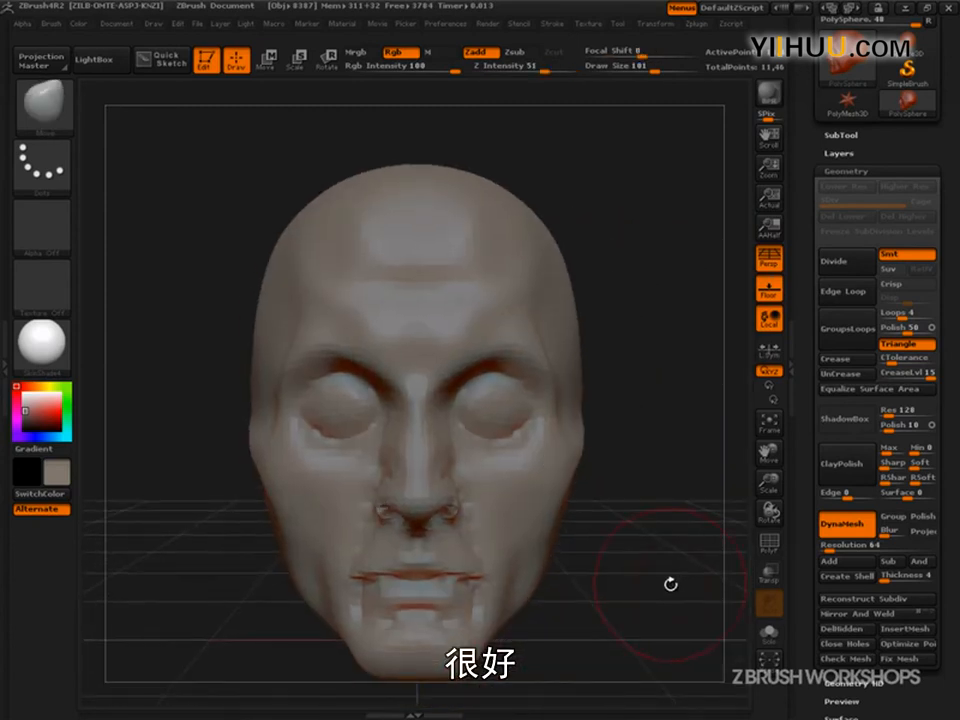
left_click(847, 521)
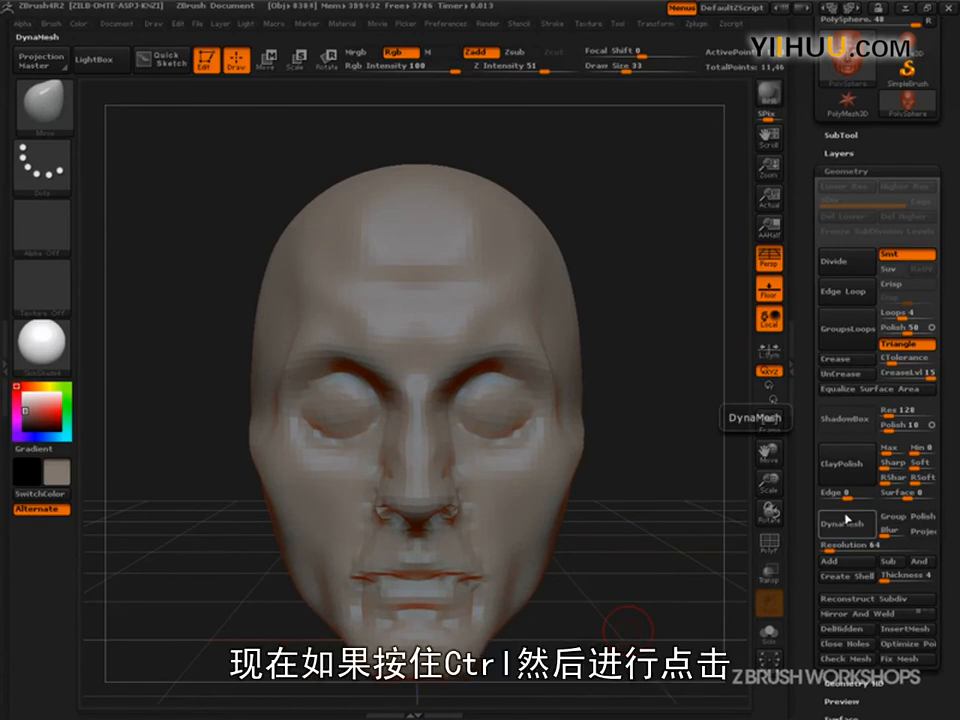
key("ctrl")
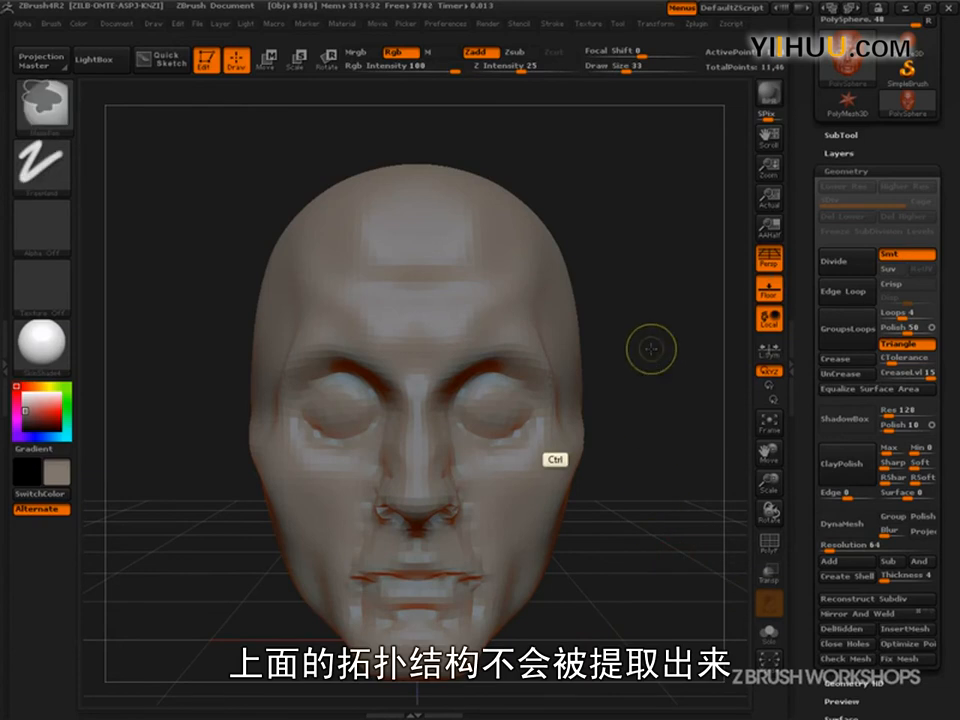
mouse_move(688, 589)
left_mouse_down()
mouse_move(690, 623)
mouse_move(671, 583)
mouse_move(656, 589)
mouse_move(658, 611)
left_mouse_up()
key("ctrl")
key("ctrl+shift")
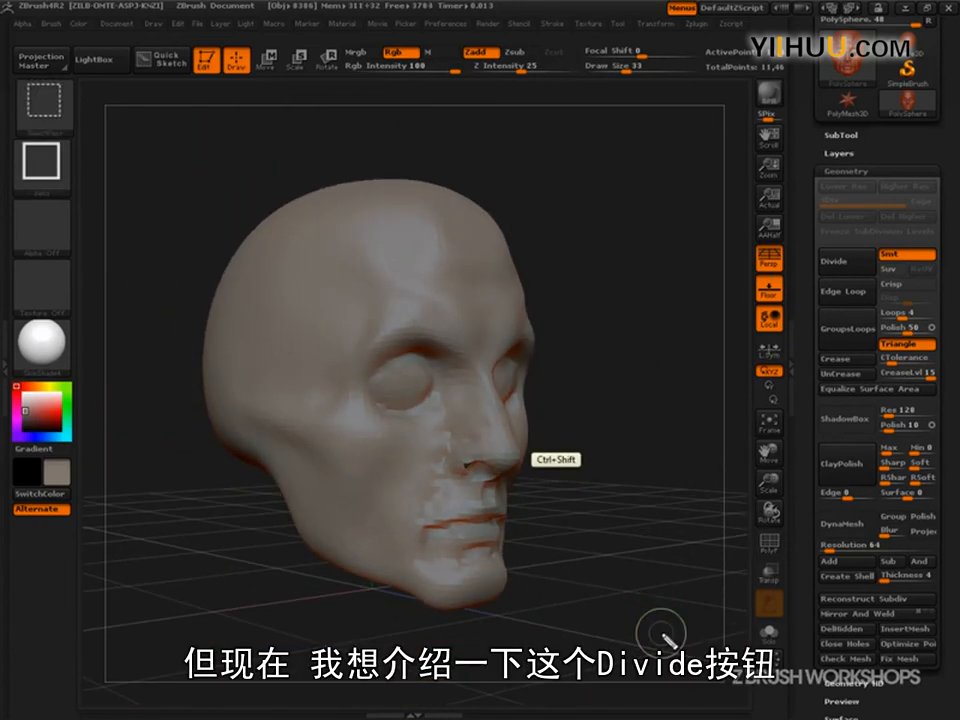
mouse_move(675, 565)
left_mouse_down()
mouse_move(629, 454)
mouse_move(815, 271)
mouse_move(880, 286)
mouse_move(817, 243)
left_mouse_up()
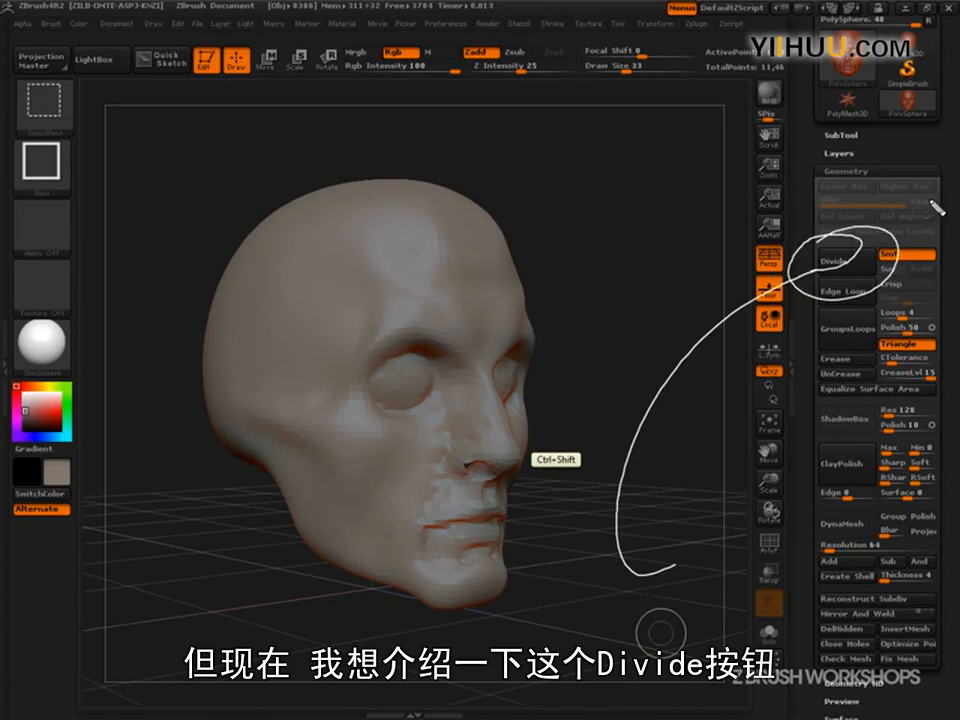
left_click_drag(862, 170, 878, 176)
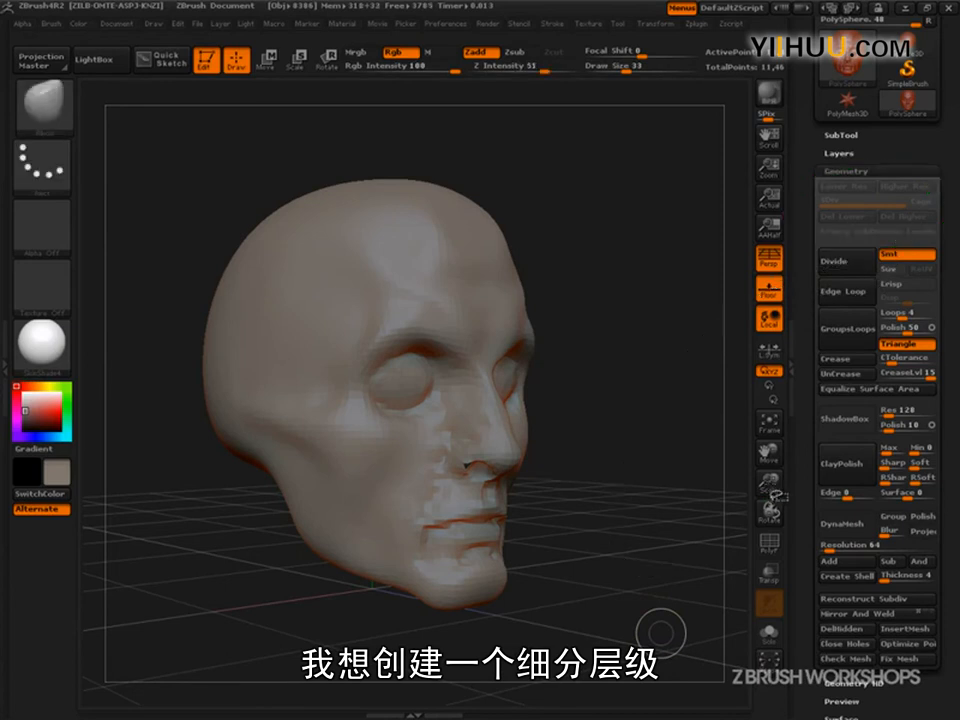
- Divide the head mesh once and compare subdivision levels 1 and 2, ending on level 2
left_click(826, 260)
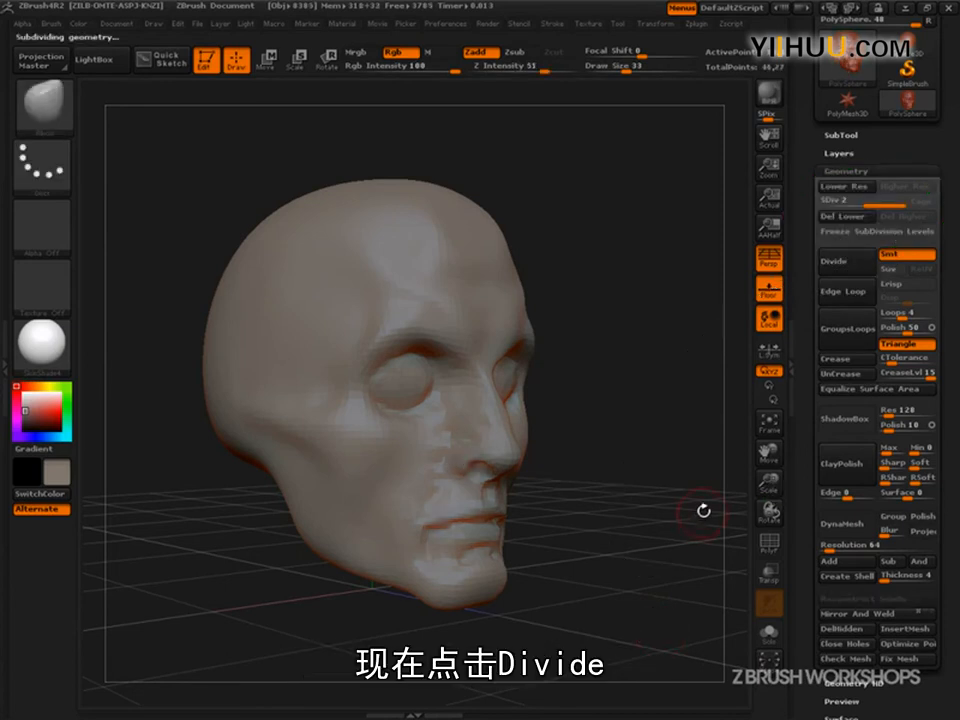
left_click(845, 186)
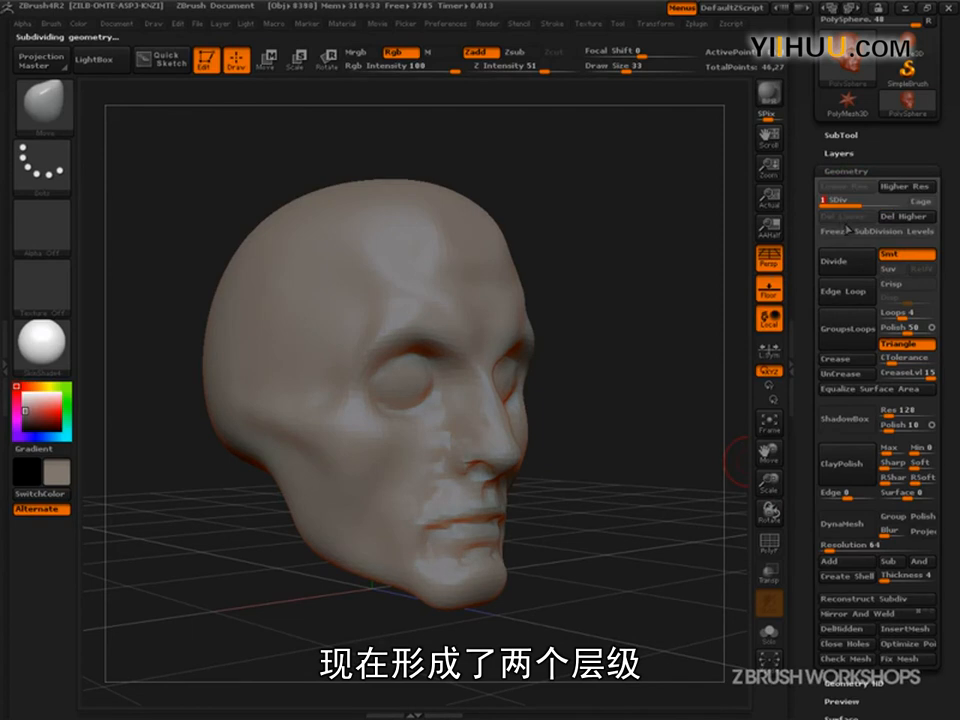
left_click(893, 204)
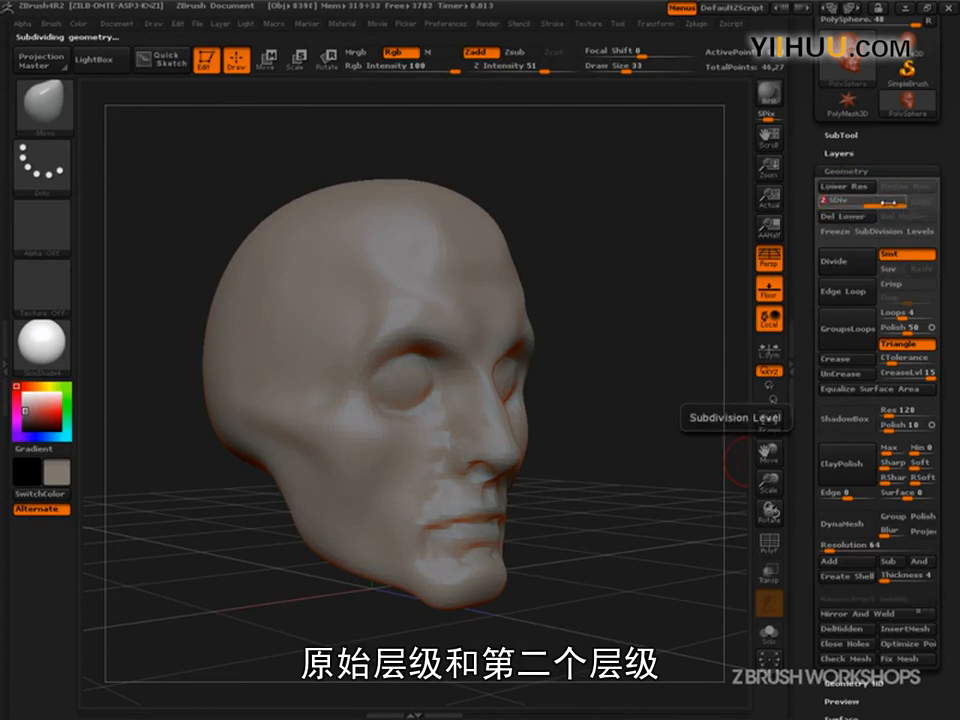
left_click(845, 203)
left_click(889, 203)
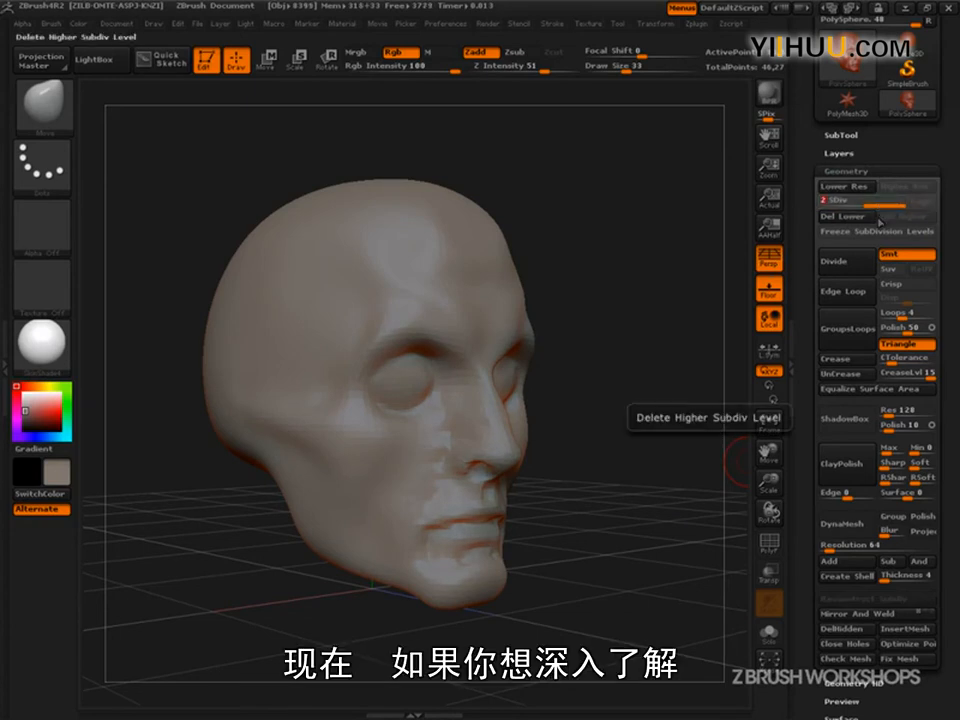
- Examine the subdivided head's surface from the side, front and three-quarter views
key("ctrl")
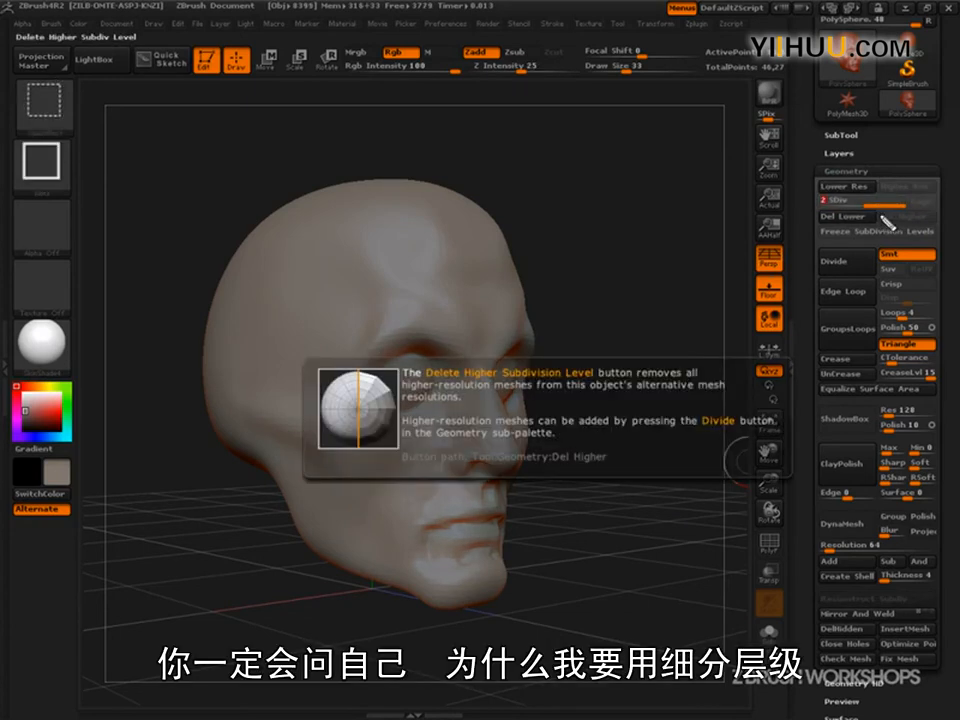
left_click_drag(692, 311, 694, 307)
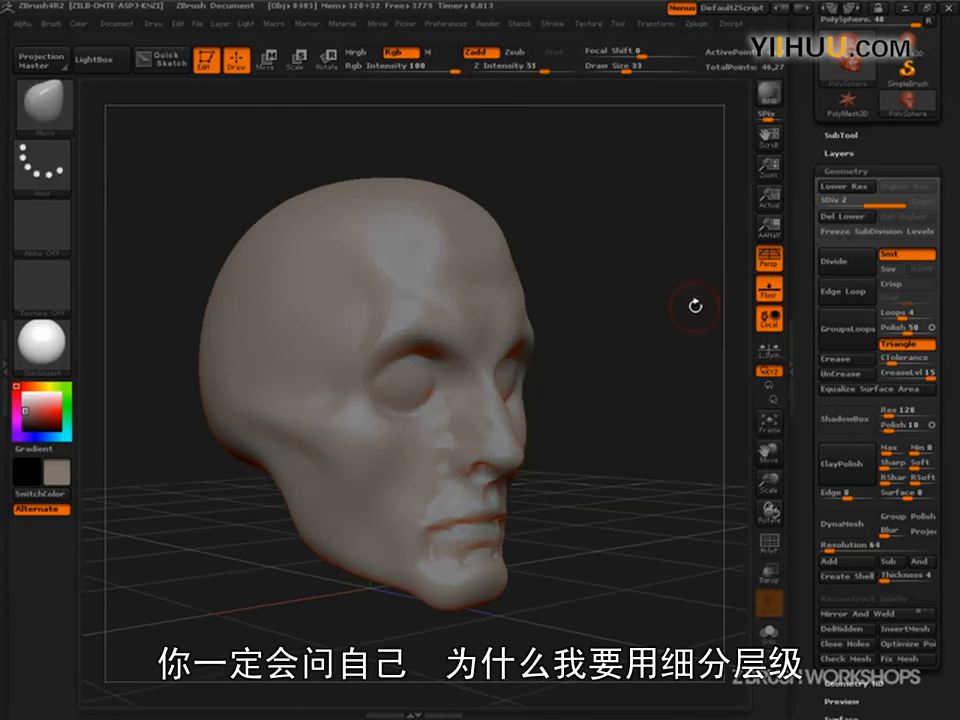
key("ctrl+shift+d")
mouse_move(912, 198)
left_mouse_down()
mouse_move(947, 211)
mouse_move(634, 521)
mouse_move(805, 563)
mouse_move(798, 559)
mouse_move(811, 556)
left_mouse_up()
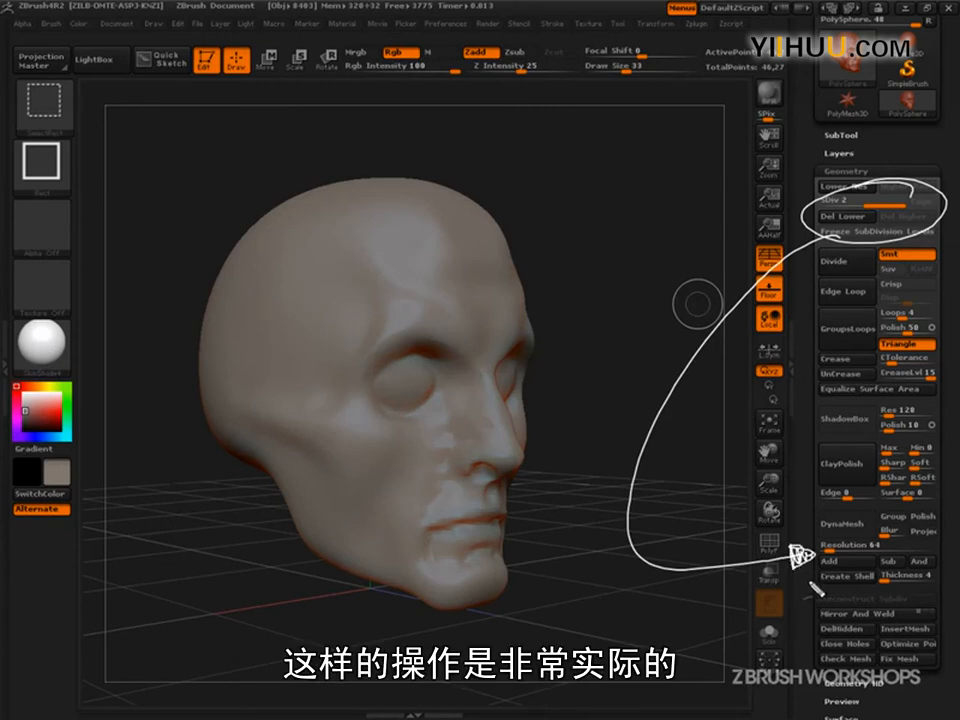
key("Escape")
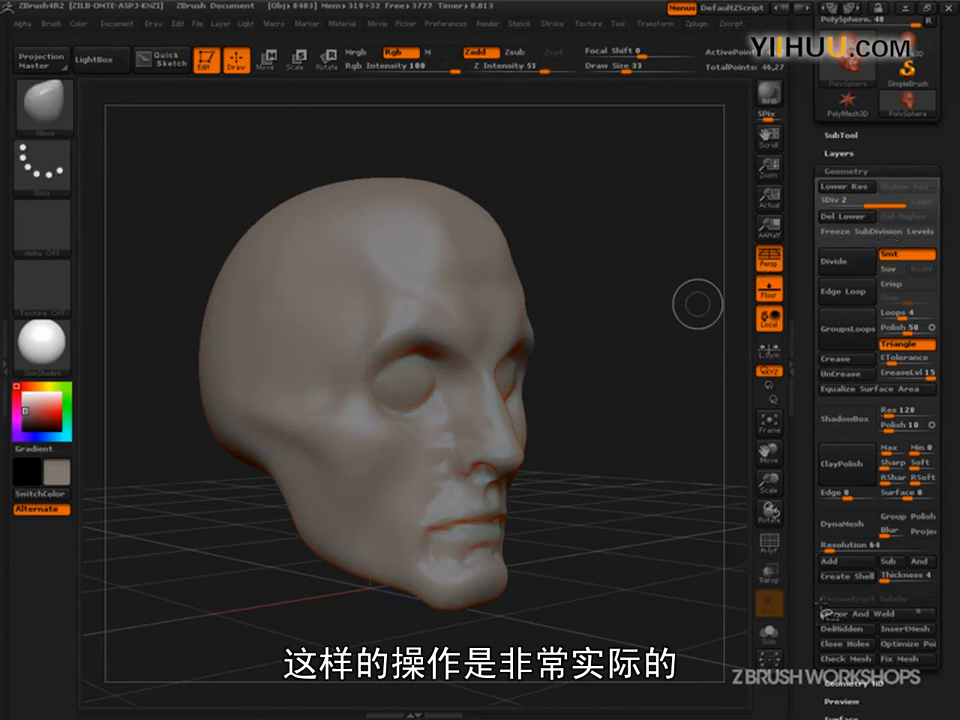
left_click_drag(698, 620, 682, 615)
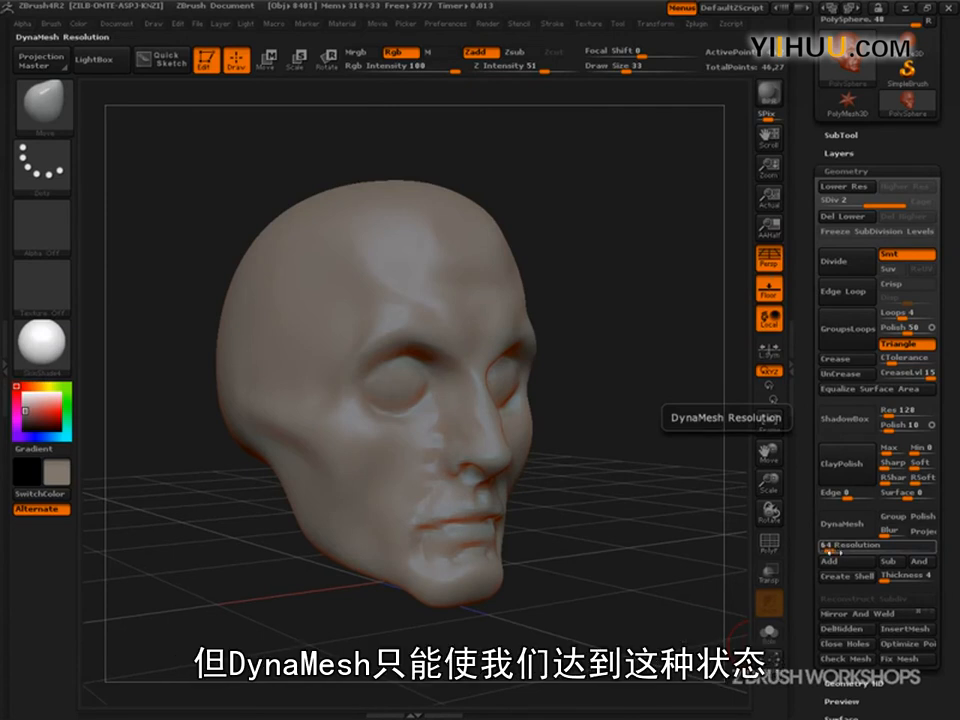
left_click_drag(580, 585, 655, 568)
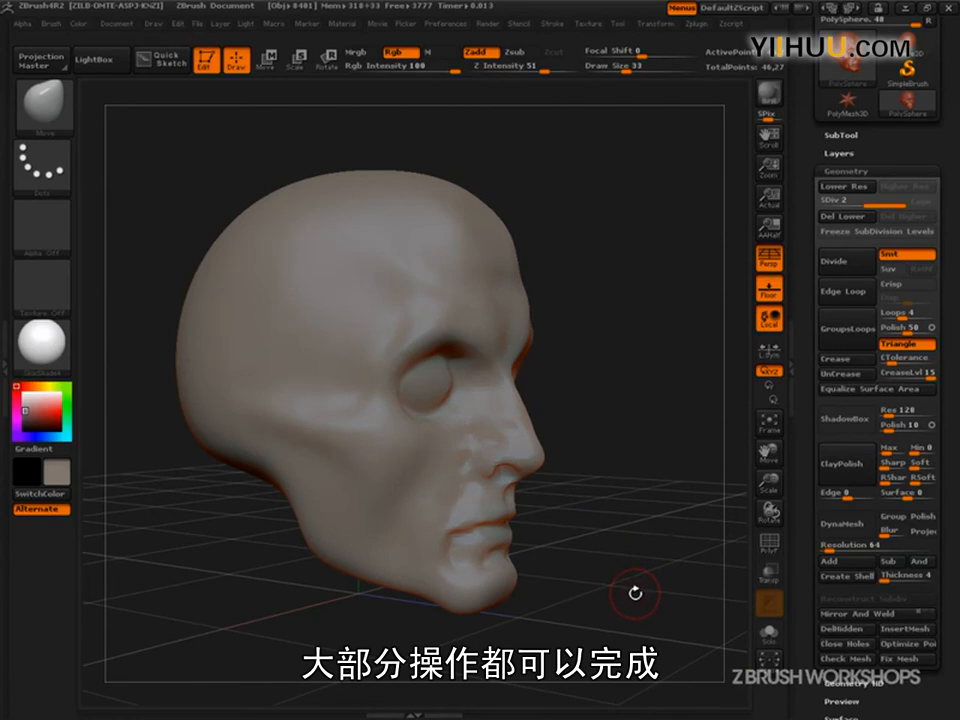
left_click_drag(639, 564, 701, 538)
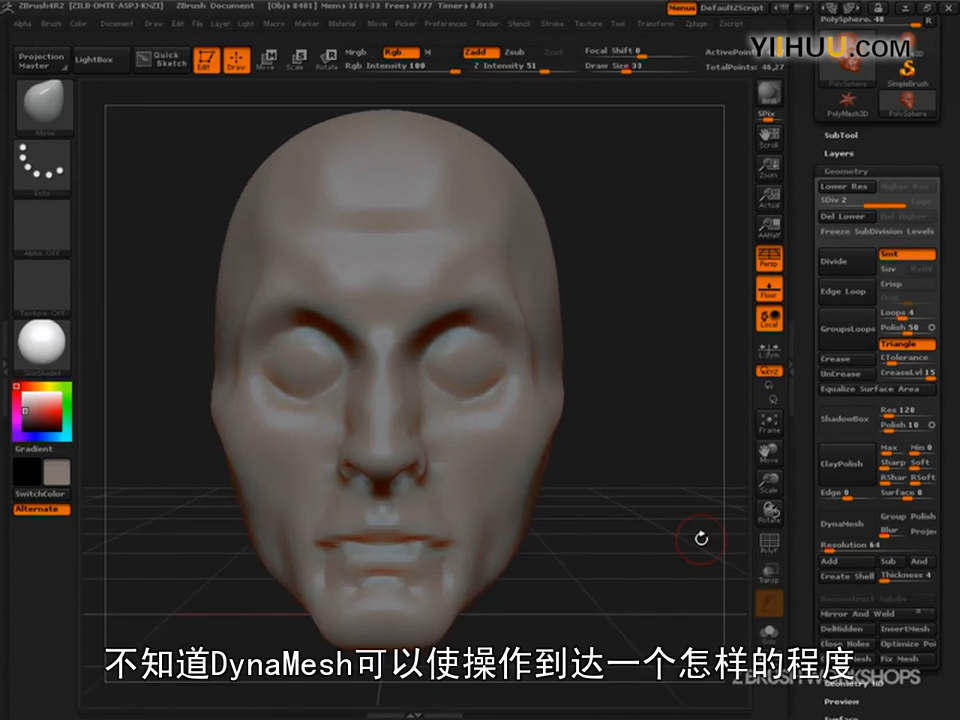
left_click_drag(701, 539, 673, 606)
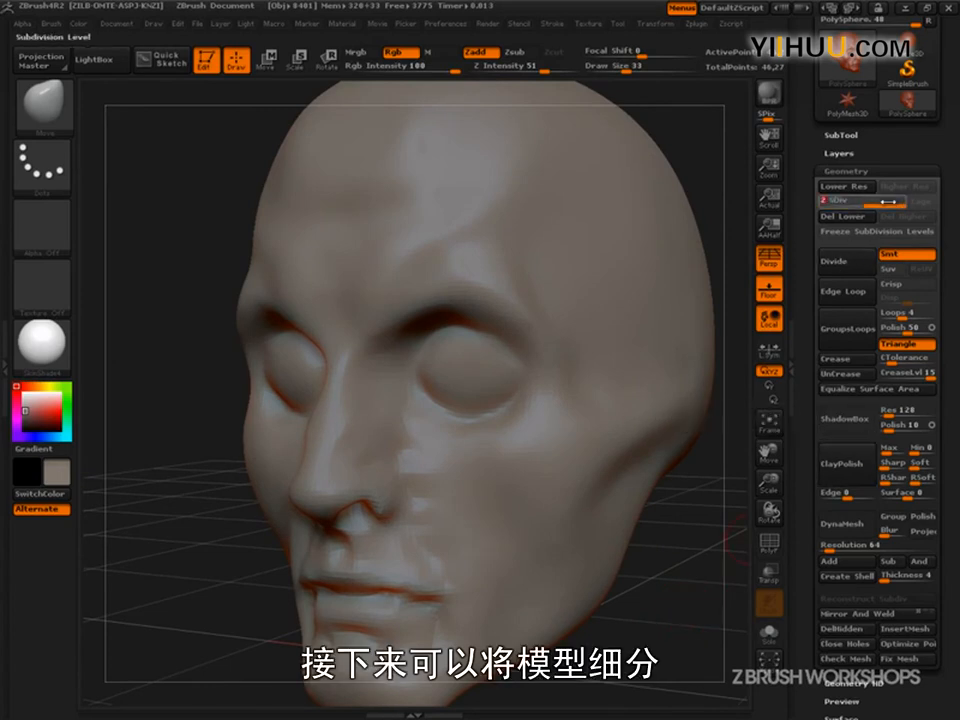
- Look into the Move brush's Samples settings and switch to the ClayBuildup brush
left_click(42, 98)
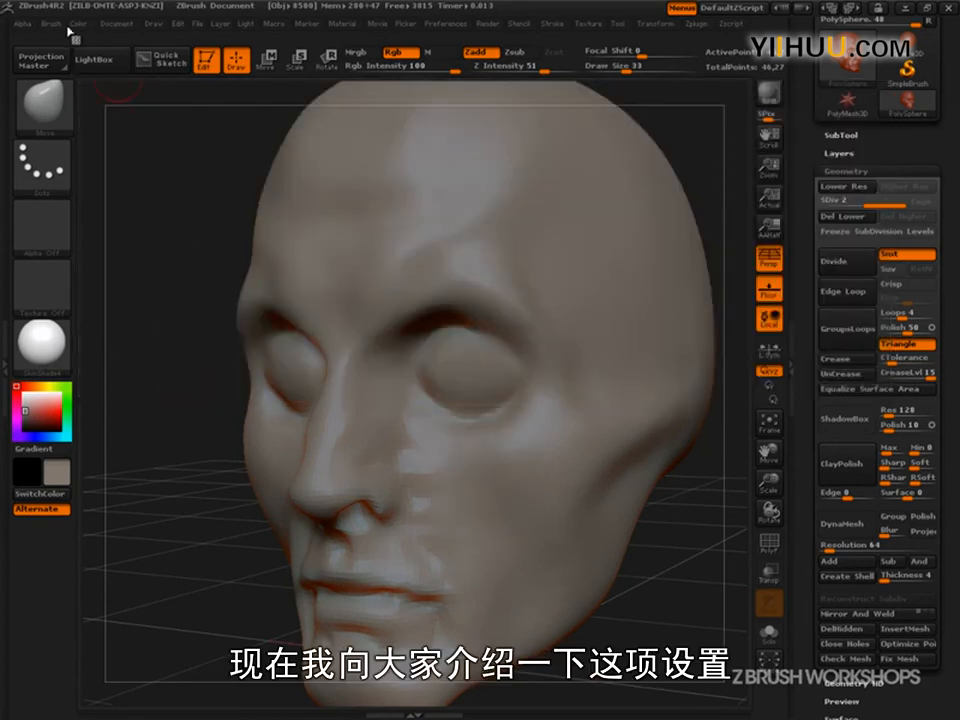
left_click(50, 23)
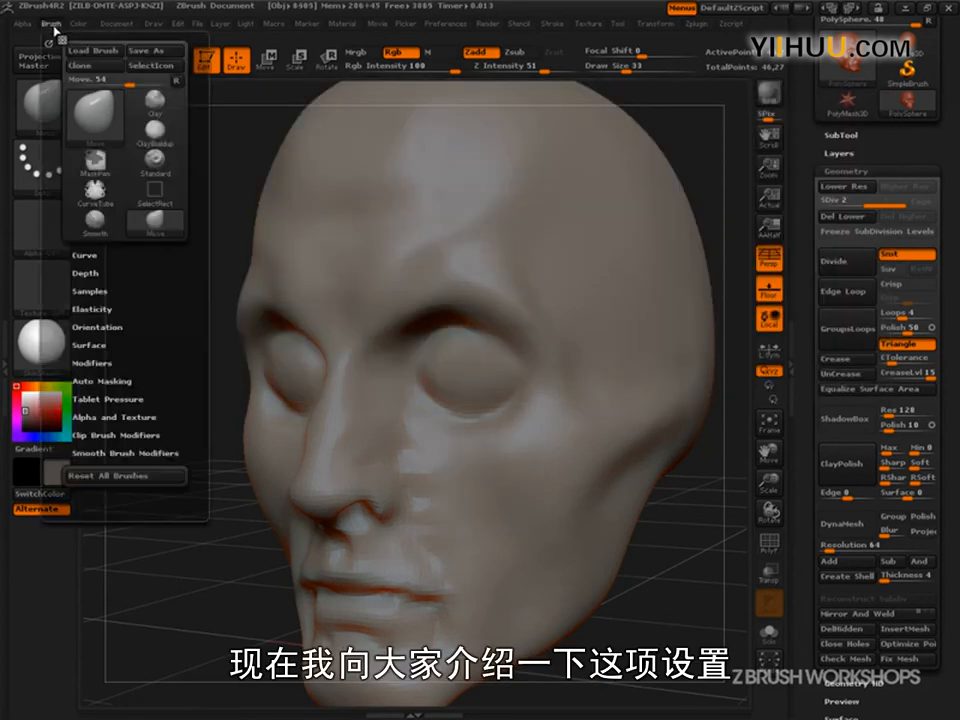
left_click(92, 291)
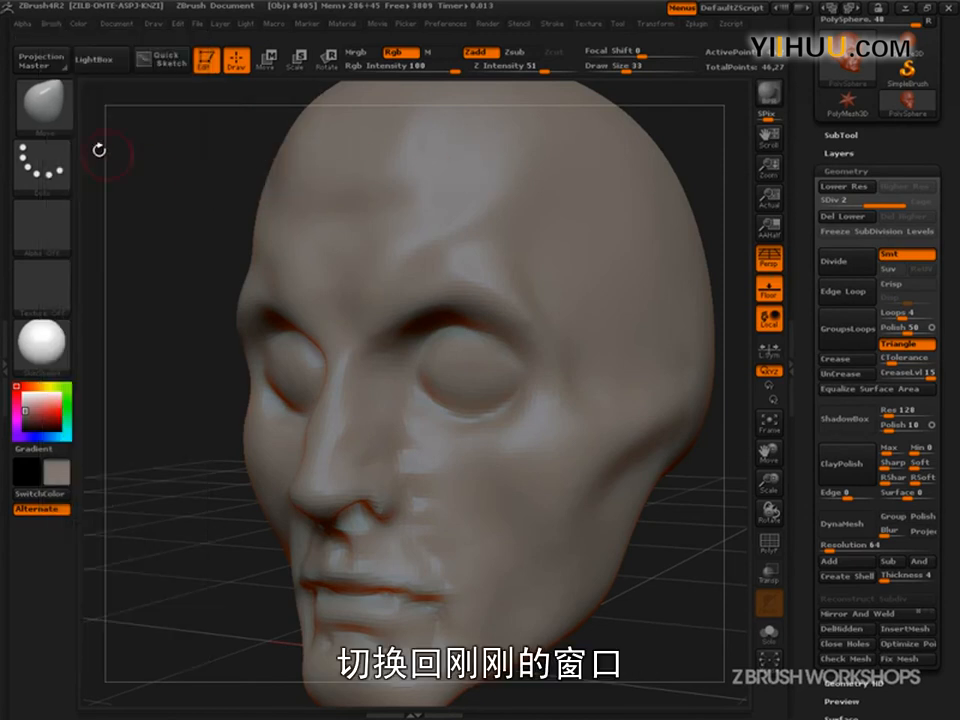
left_click(40, 95)
left_click(183, 161)
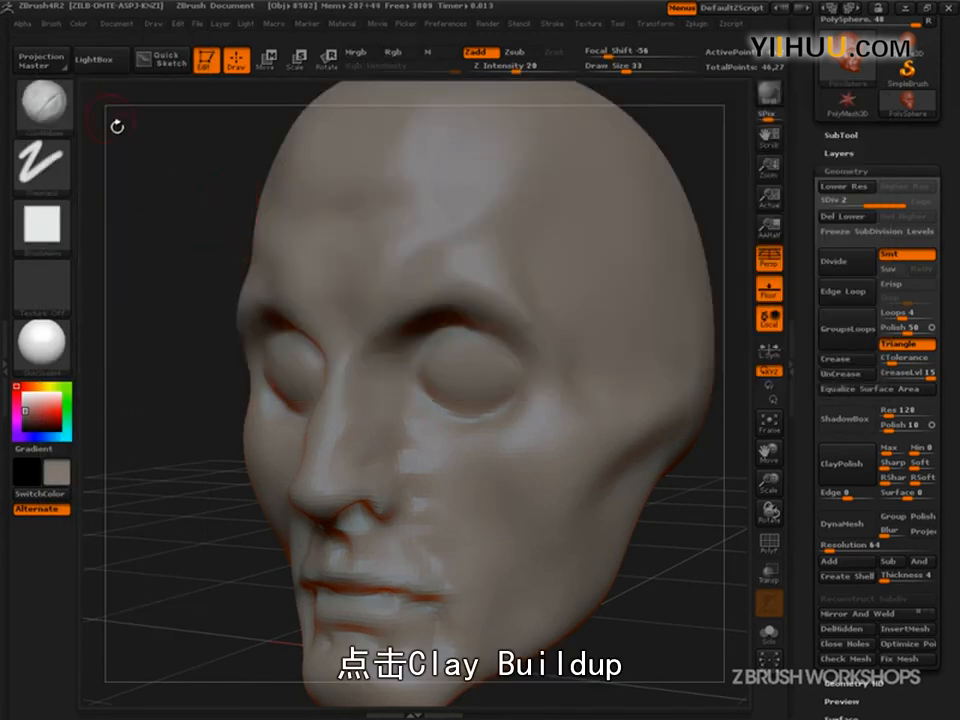
left_click(52, 26)
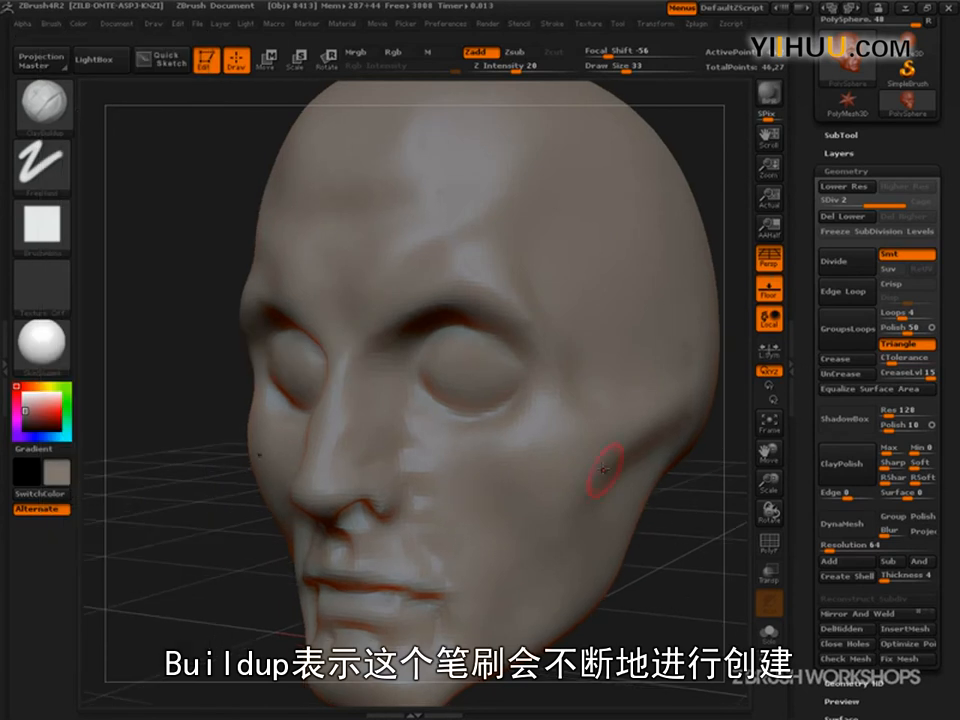
- Set the draw size to 60 and compare the Clay brush with ClayBuildup, returning to ClayBuildup
key("s")
mouse_move(558, 447)
left_mouse_down()
mouse_move(575, 455)
mouse_move(570, 422)
mouse_move(557, 462)
left_mouse_up()
left_click_drag(634, 537, 683, 444)
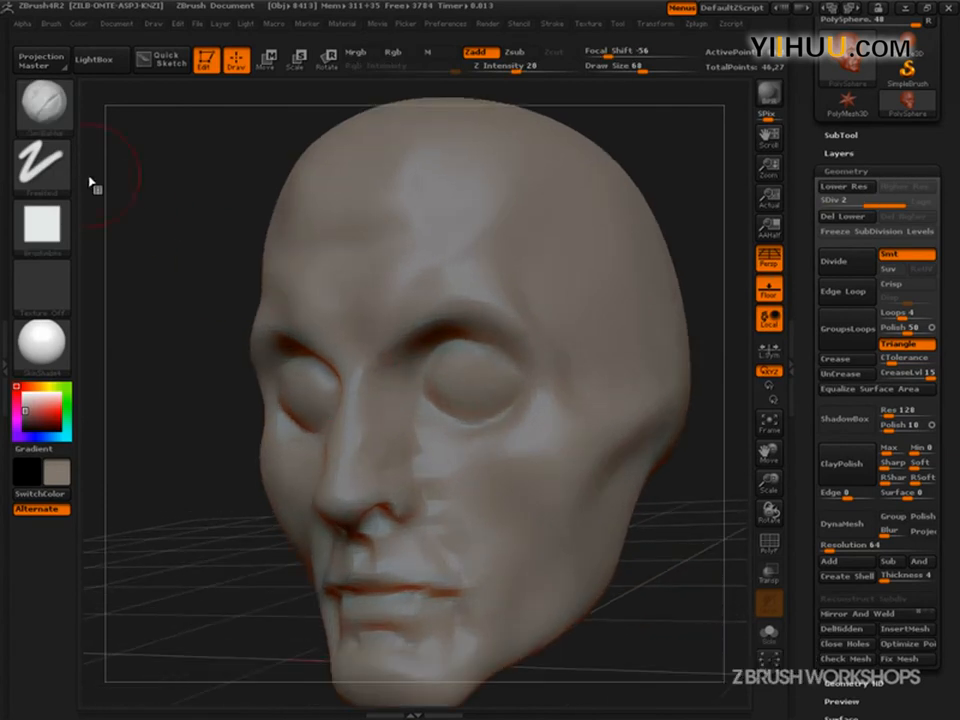
left_click(41, 100)
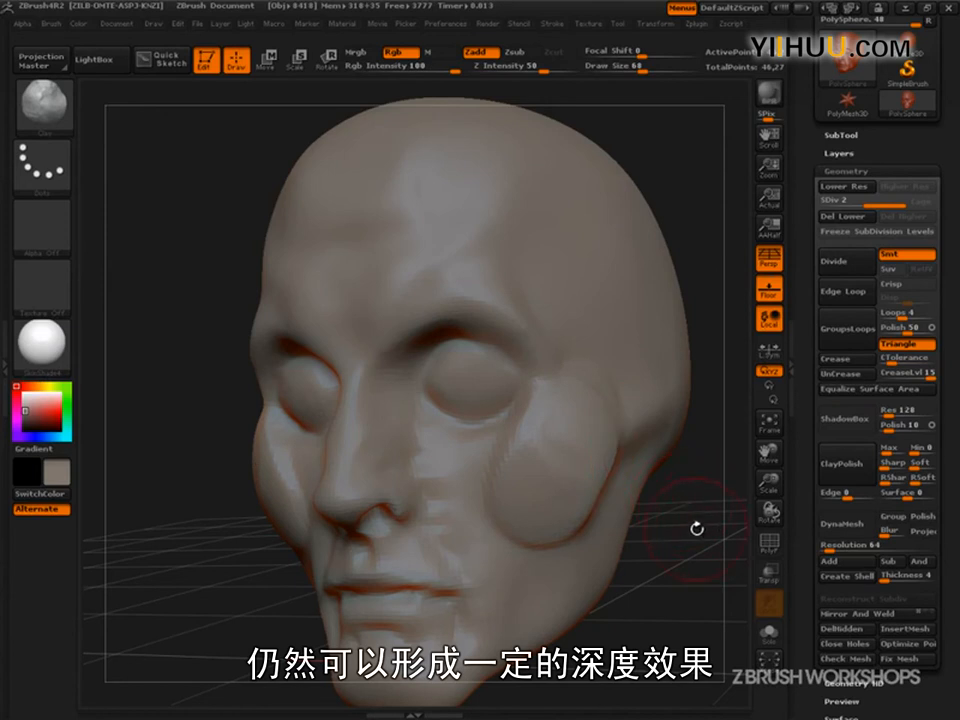
left_click(58, 122)
left_click(247, 186)
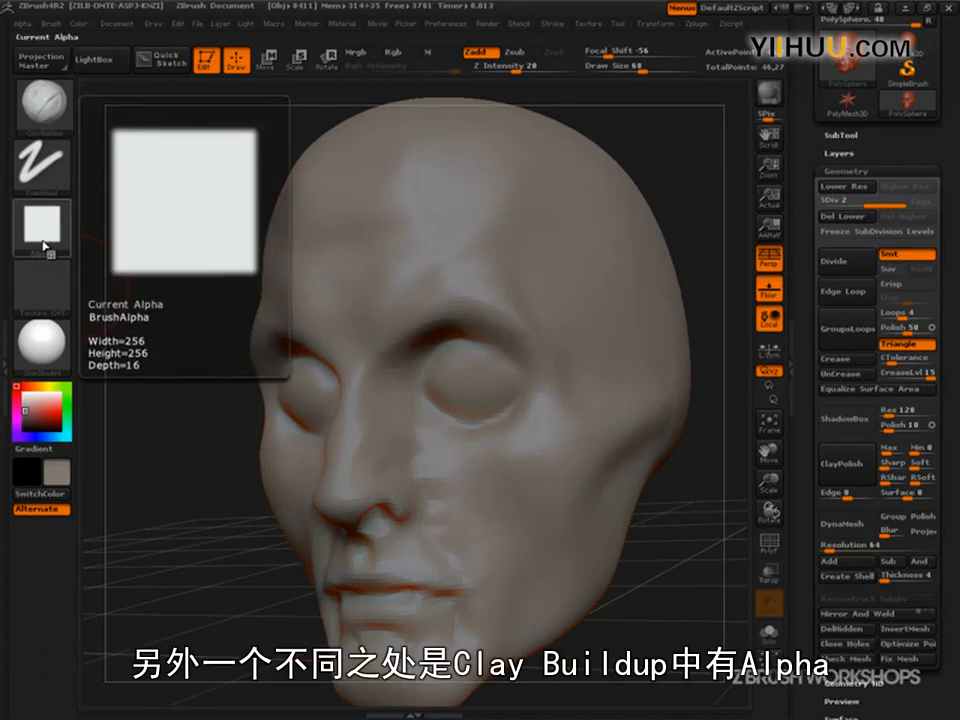
- Build up the upper eyelids above the eyeballs toward the inner corners with ClayBuildup at a draw size of 35
mouse_move(678, 547)
left_mouse_down()
mouse_move(698, 558)
mouse_move(677, 594)
mouse_move(662, 588)
mouse_move(700, 578)
left_mouse_up()
key("s")
key("s")
left_click_drag(395, 404, 391, 403)
left_click_drag(686, 399, 679, 407)
key("s")
mouse_move(474, 396)
left_mouse_down()
mouse_move(445, 376)
mouse_move(420, 380)
left_mouse_up()
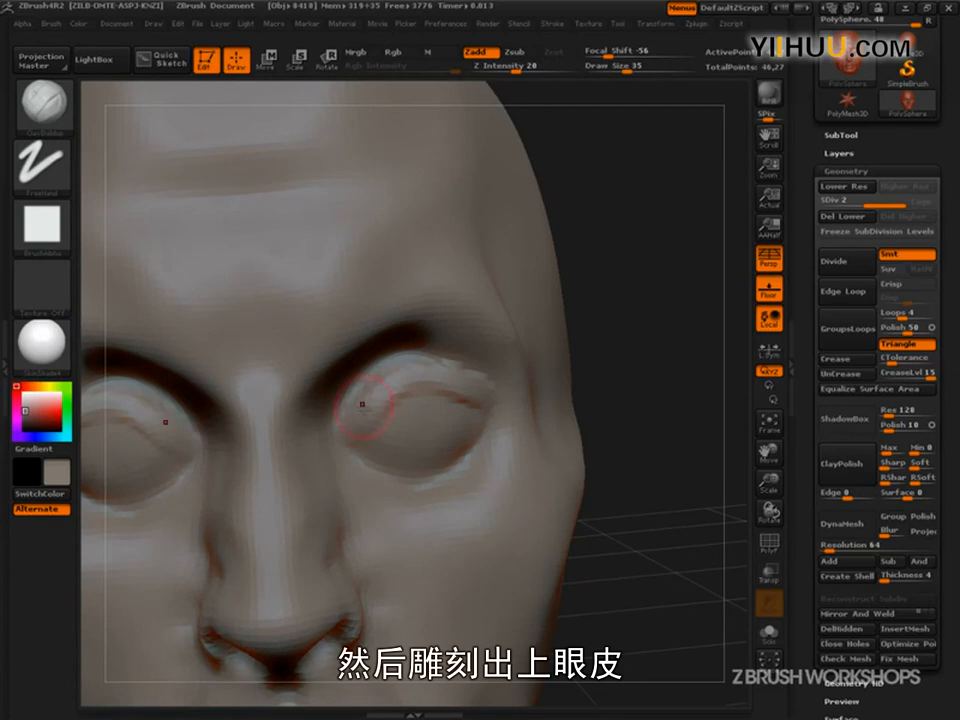
left_click_drag(351, 421, 342, 436)
left_click_drag(388, 389, 352, 425)
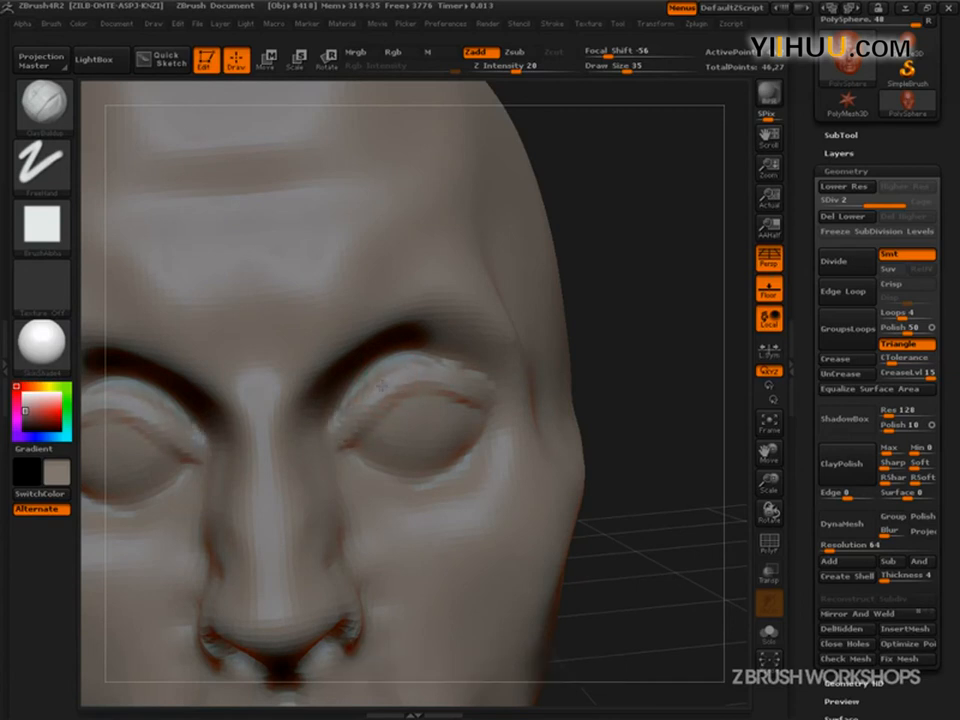
mouse_move(411, 372)
left_mouse_down()
mouse_move(482, 367)
mouse_move(382, 353)
mouse_move(356, 396)
left_mouse_up()
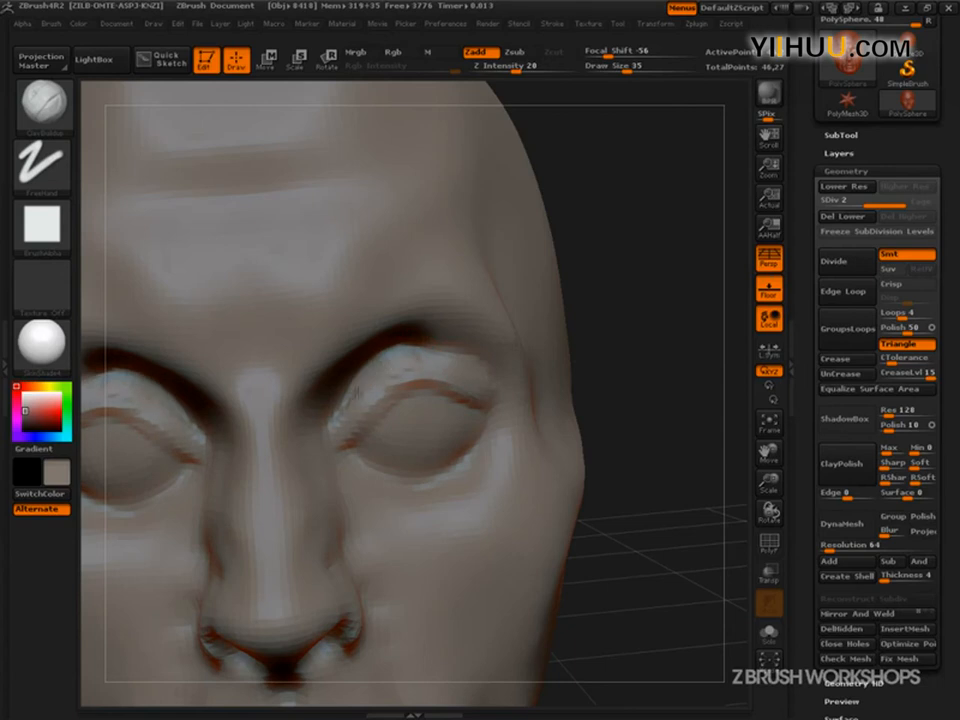
right_click_drag(428, 371, 407, 380)
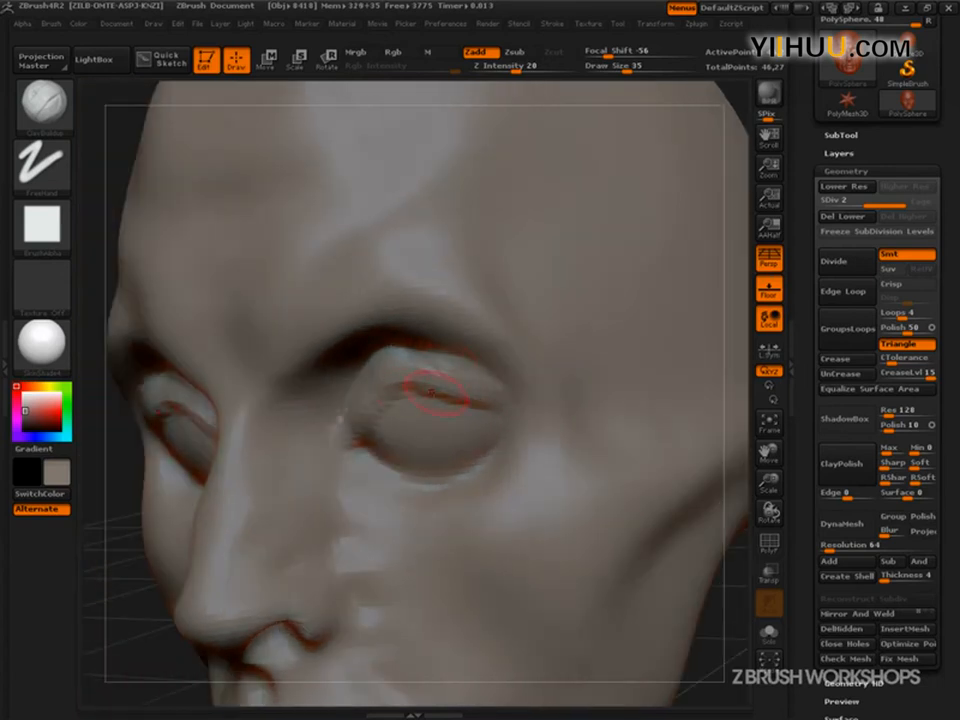
- Extend the upper eyelids over the outer eye corners with ClayBuildup and smooth the lid surface
left_click_drag(385, 386, 508, 408)
mouse_move(418, 381)
left_mouse_down()
mouse_move(492, 405)
mouse_move(482, 390)
mouse_move(410, 376)
mouse_move(417, 390)
mouse_move(485, 406)
left_mouse_up()
key("shift")
left_click_drag(158, 667, 289, 664)
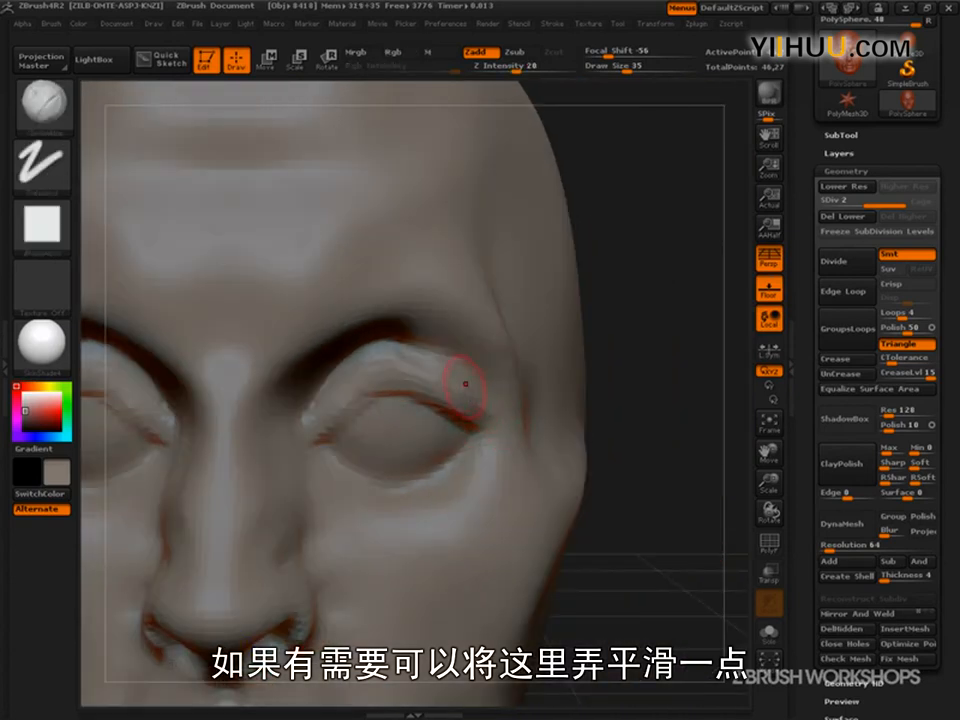
key("shift")
left_click_drag(410, 357, 480, 396, "shift")
mouse_move(377, 366)
left_mouse_down("shift")
mouse_move(424, 364)
mouse_move(445, 379)
left_mouse_up("shift")
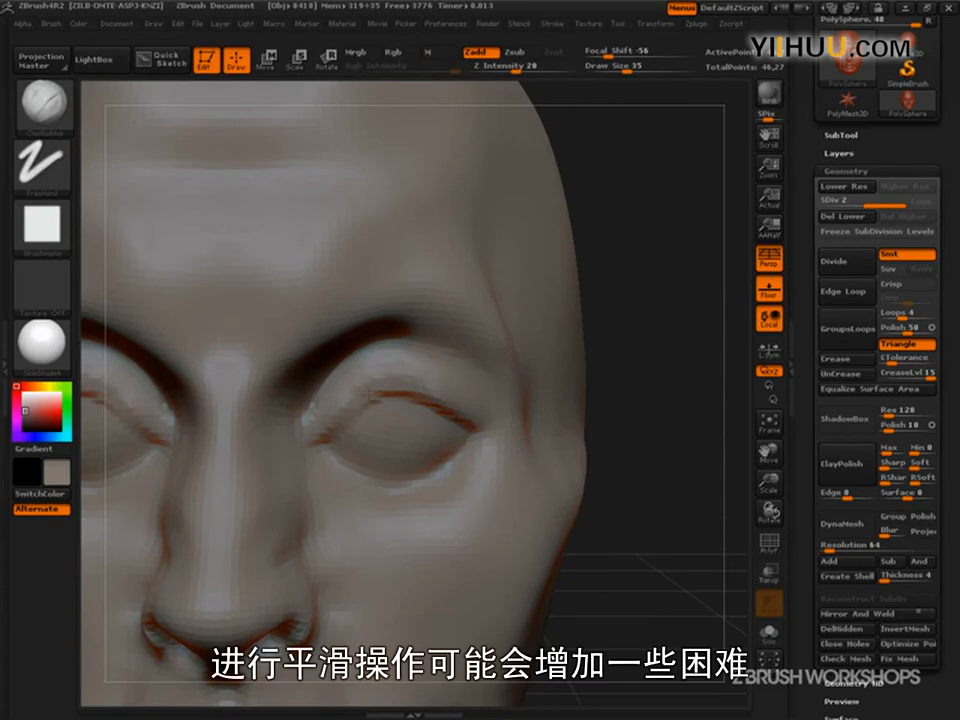
- Fill out the fleshy area between the upper eyelids and the brow with ClayBuildup, using a draw size of 54
mouse_move(424, 338)
left_mouse_down()
mouse_move(459, 347)
mouse_move(468, 362)
mouse_move(454, 356)
left_mouse_up()
key("s")
mouse_move(680, 272)
left_mouse_down()
mouse_move(629, 273)
mouse_move(396, 321)
left_mouse_up()
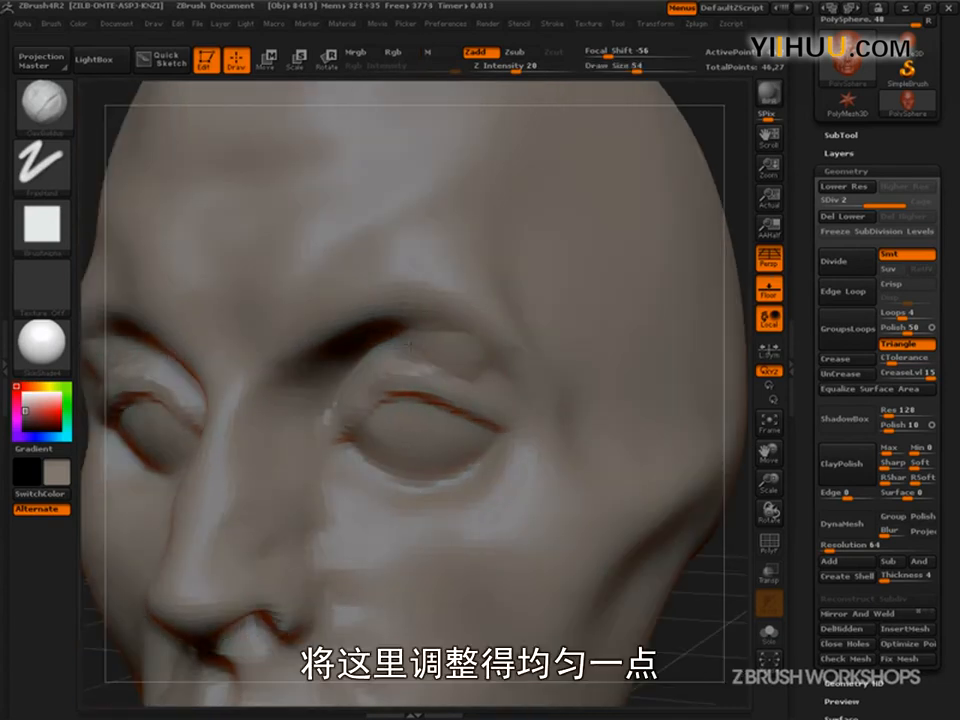
mouse_move(506, 378)
left_mouse_down()
mouse_move(440, 333)
mouse_move(407, 328)
left_mouse_up()
left_click_drag(725, 560, 717, 607)
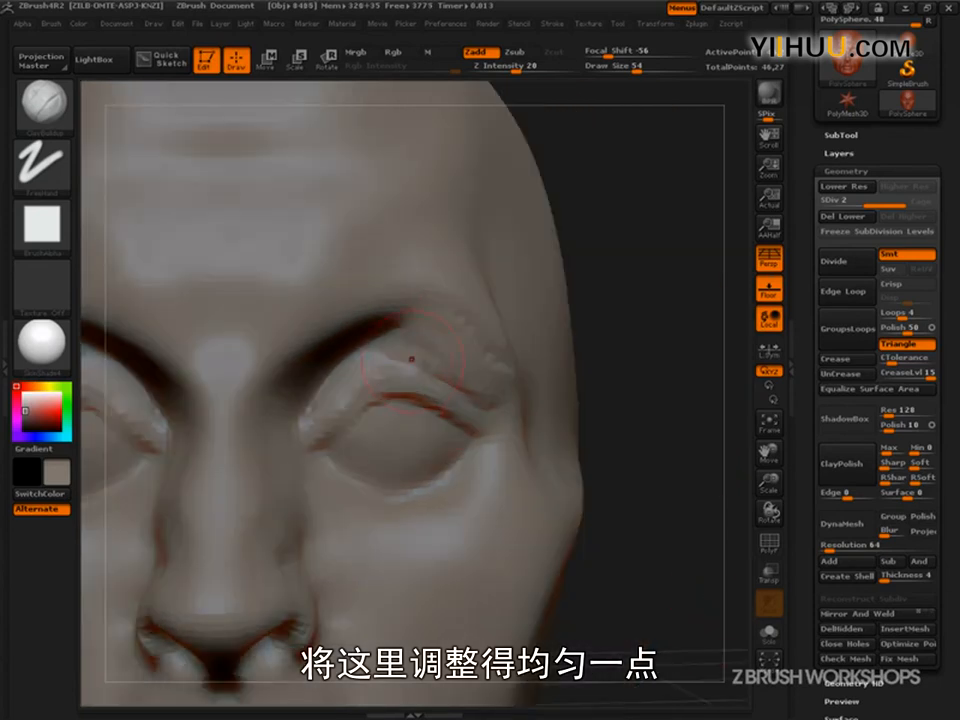
left_click_drag(362, 345, 390, 341)
mouse_move(399, 352)
left_mouse_down()
mouse_move(368, 337)
mouse_move(340, 356)
left_mouse_up()
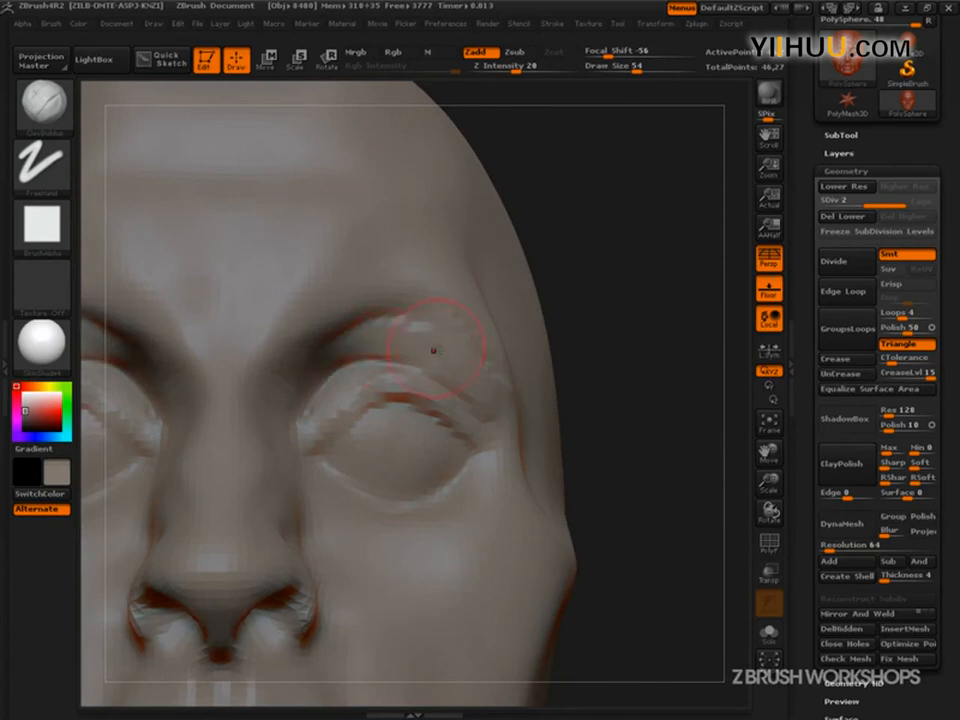
key("ctrl+shift")
mouse_move(478, 416)
left_mouse_down("ctrl+shift")
mouse_move(500, 375)
mouse_move(364, 326)
mouse_move(320, 372)
mouse_move(441, 397)
left_mouse_up("ctrl+shift")
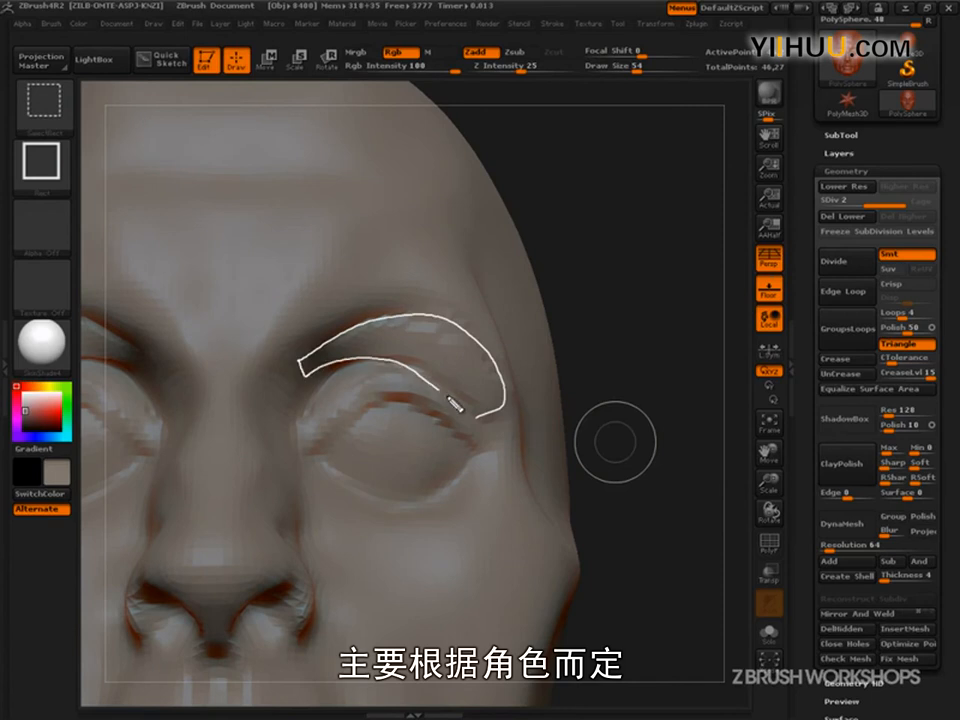
mouse_move(304, 368)
left_mouse_down("ctrl+shift")
mouse_move(301, 376)
mouse_move(395, 335)
mouse_move(420, 376)
mouse_move(500, 400)
left_mouse_up("ctrl+shift")
key("Escape")
mouse_move(615, 442)
left_mouse_down()
mouse_move(617, 489)
mouse_move(662, 508)
left_mouse_up()
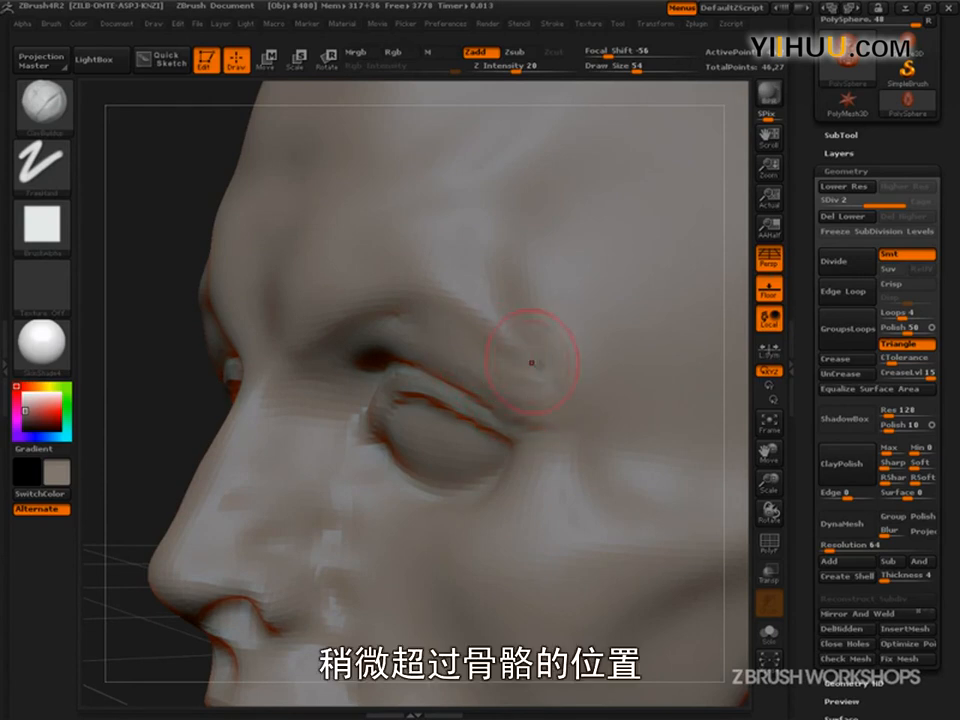
- Set the draw size to 56 and switch from ClayBuildup to the Move brush, with the head seen from the front
key("bracketleft")
left_click_drag(150, 484, 279, 452)
left_click_drag(655, 620, 640, 510, "alt")
mouse_move(590, 540)
left_mouse_down()
mouse_move(641, 536)
mouse_move(588, 531)
mouse_move(488, 459)
mouse_move(701, 566)
mouse_move(686, 576)
mouse_move(604, 527)
mouse_move(600, 536)
mouse_move(688, 604)
left_mouse_up()
key("s")
left_click_drag(480, 449, 490, 449)
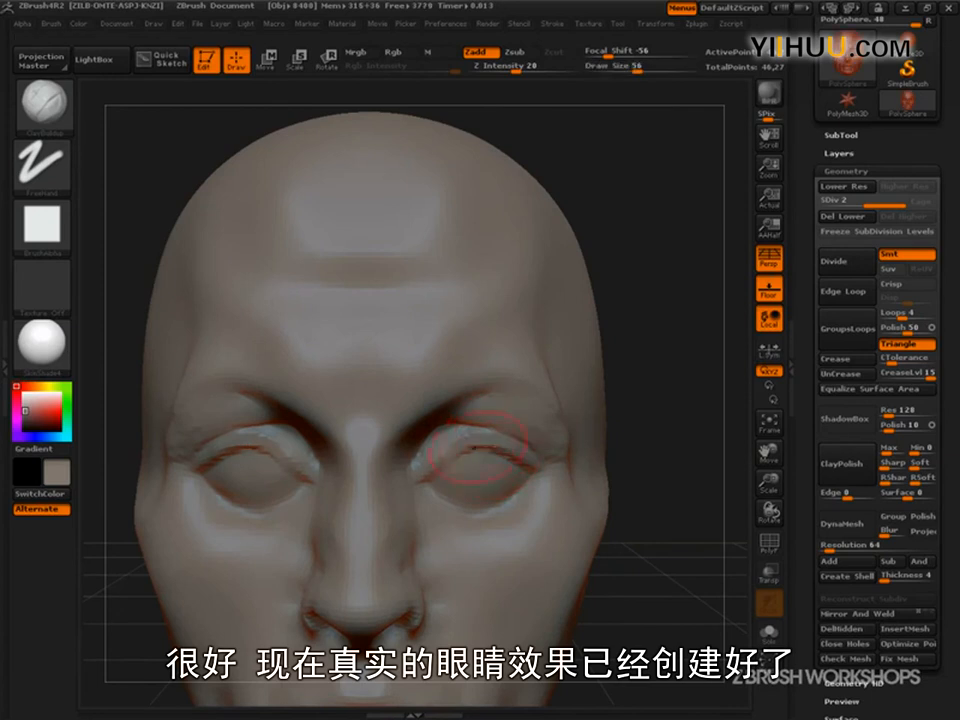
left_click(50, 115)
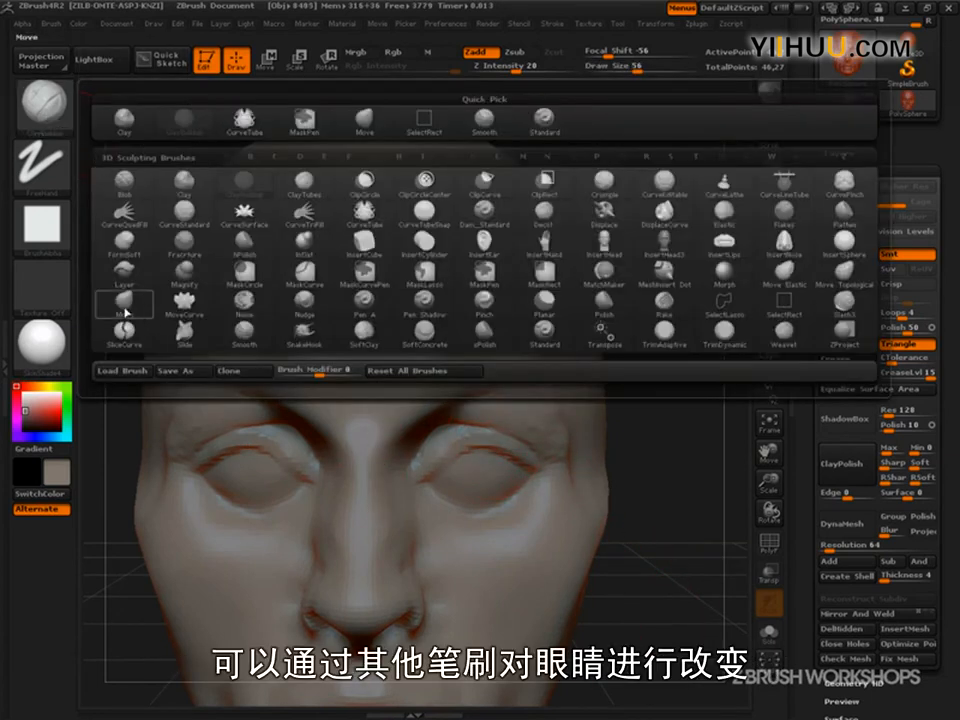
left_click(130, 317)
- Examine the mesh topology of the upper eyelid with the PolyFrame wireframe shown, and hide the wireframe again
left_click_drag(672, 568, 696, 594, "alt")
key("shift+f")
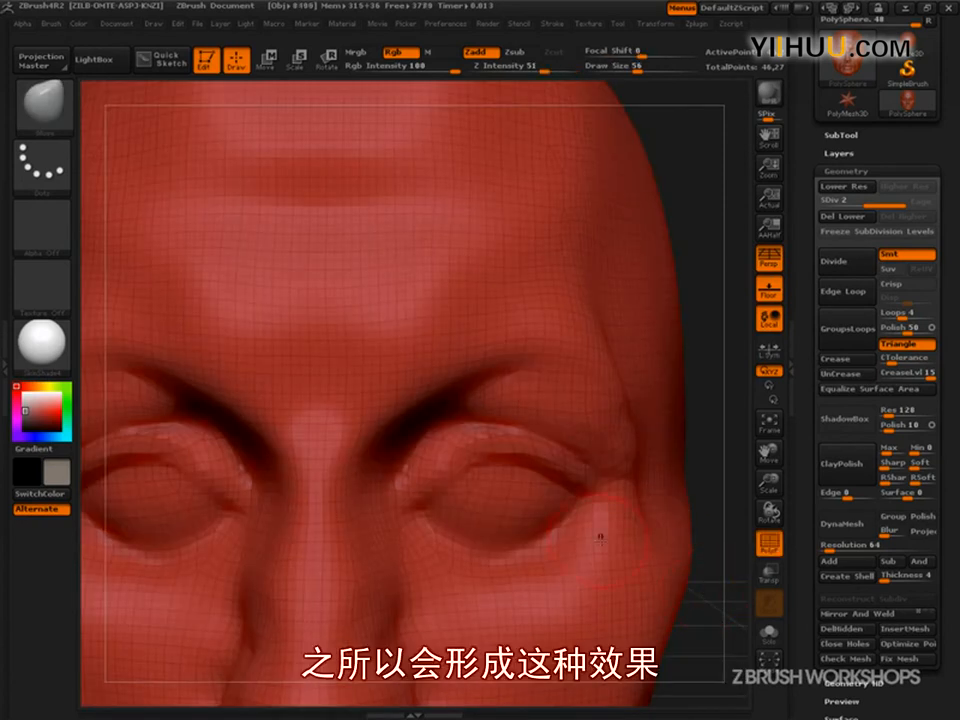
left_click_drag(606, 628, 583, 512)
key("ctrl+shift")
mouse_move(565, 472)
left_mouse_down("ctrl+shift")
mouse_move(474, 452)
mouse_move(576, 472)
left_mouse_up("ctrl+shift")
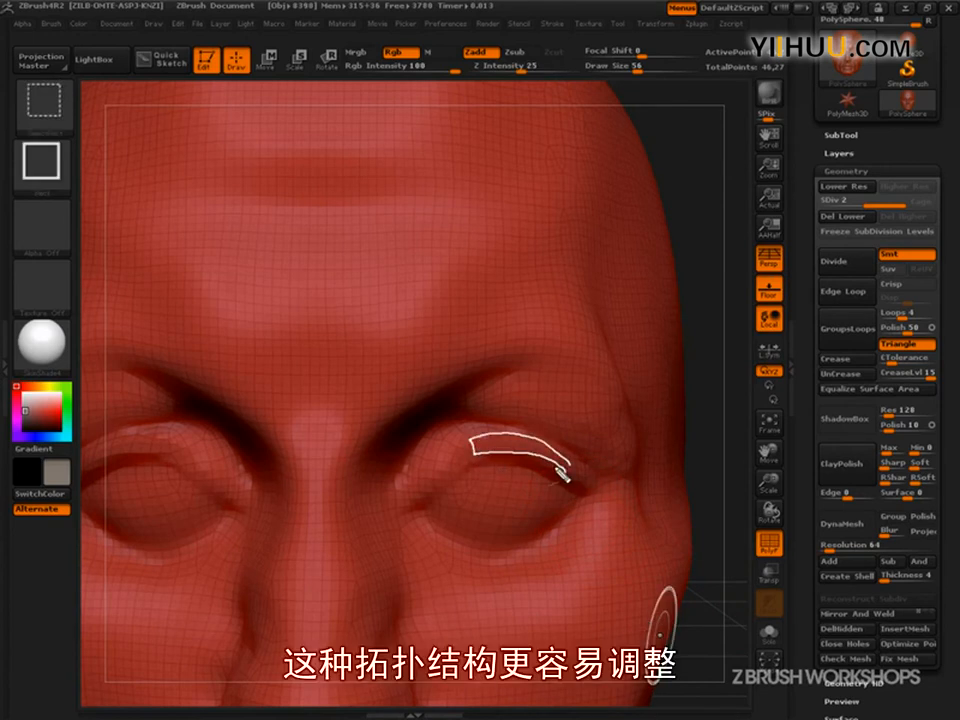
mouse_move(480, 459)
left_mouse_down("ctrl+shift")
mouse_move(432, 502)
mouse_move(408, 497)
left_mouse_up("ctrl+shift")
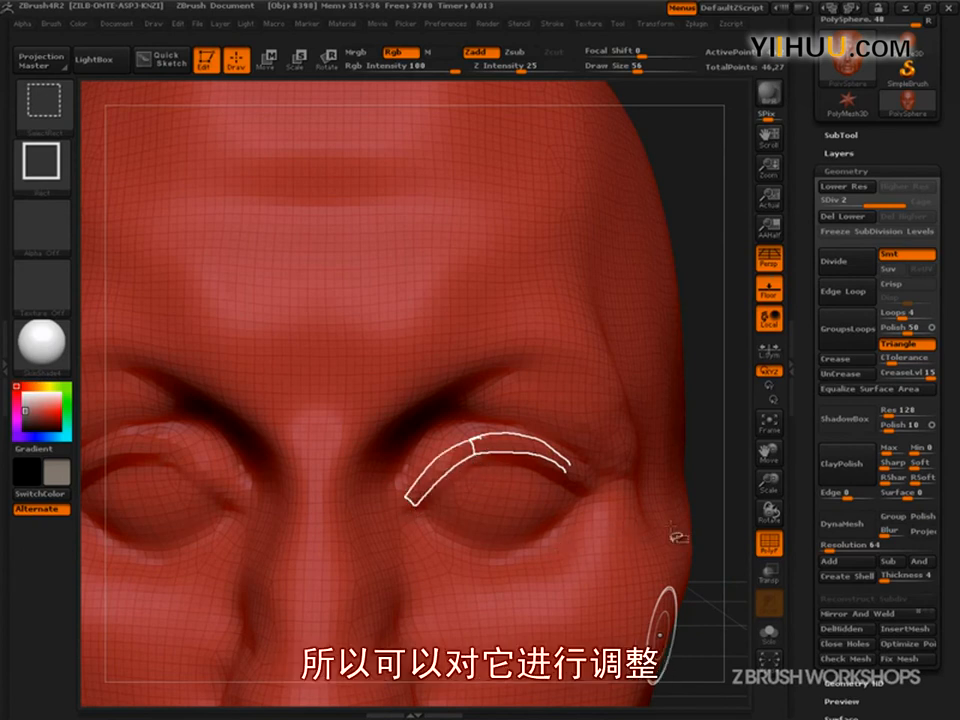
key("Escape")
left_click(773, 543)
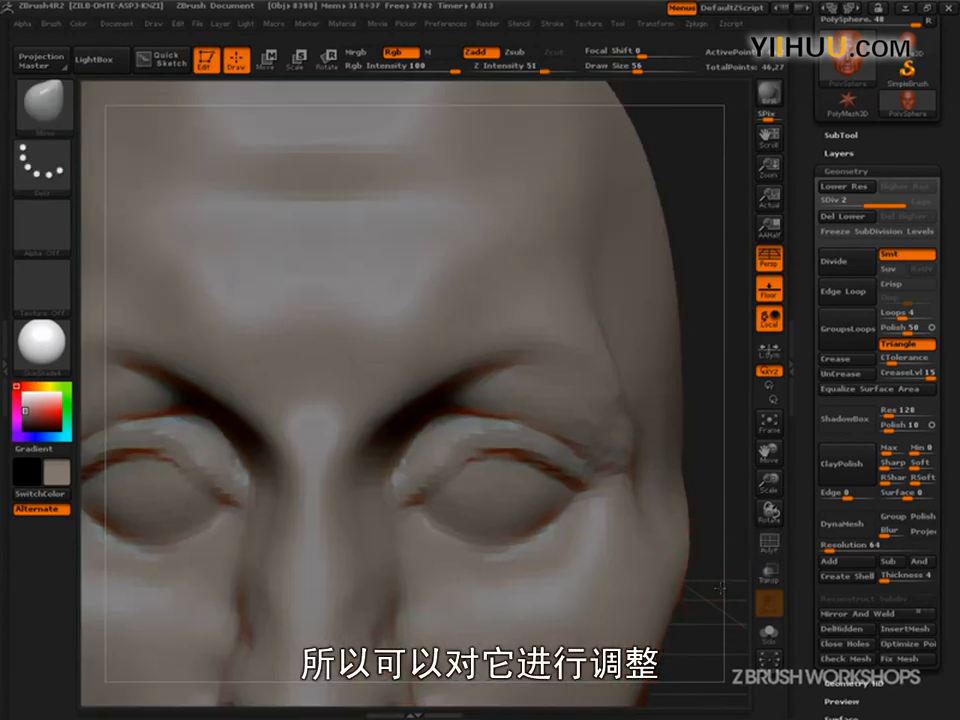
- Reshape the upper eyelids and inner eye corners with the Move brush, reducing the draw size from 106 to 95 and 53
left_click_drag(722, 594, 698, 562, "alt")
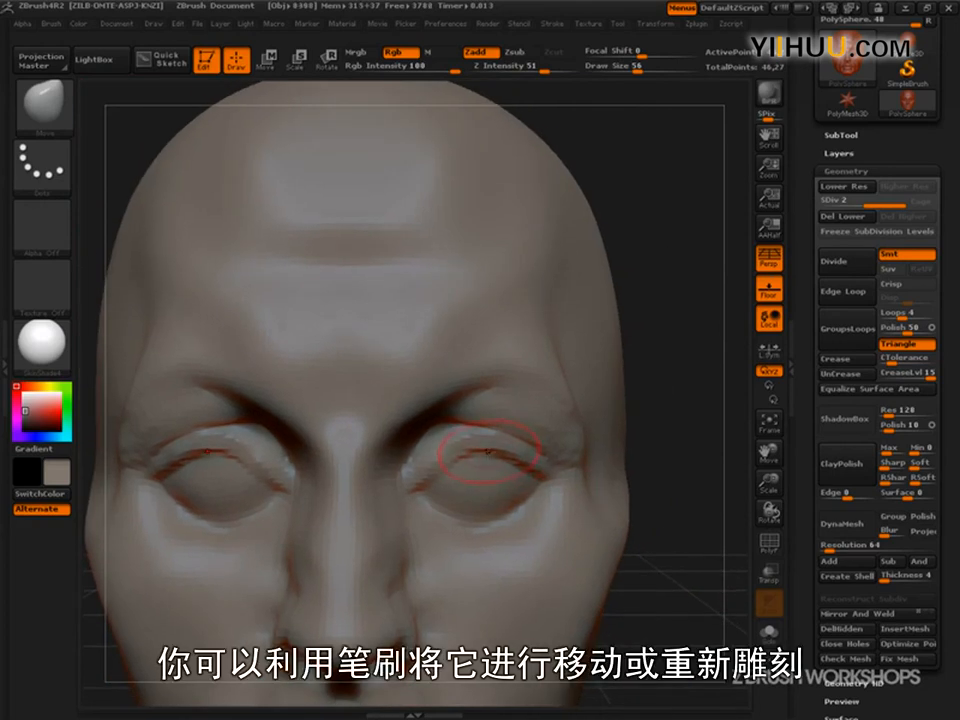
key("s")
left_click_drag(484, 452, 491, 447)
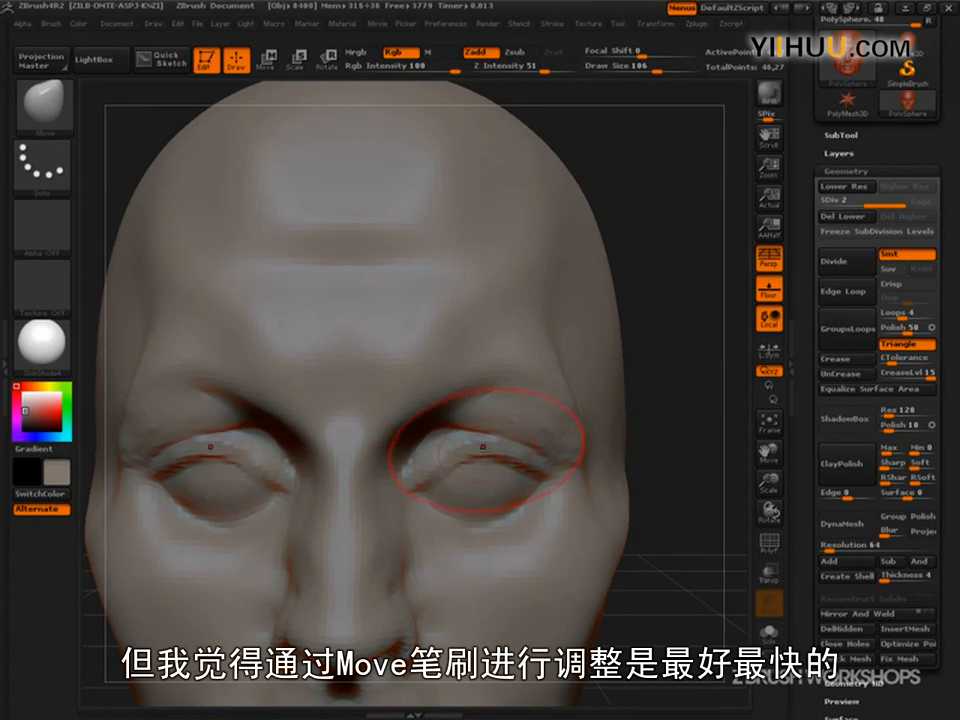
key("s")
mouse_move(483, 450)
left_mouse_down()
mouse_move(467, 449)
mouse_move(589, 443)
mouse_move(561, 446)
left_mouse_up()
key("s")
left_click_drag(510, 376, 513, 384)
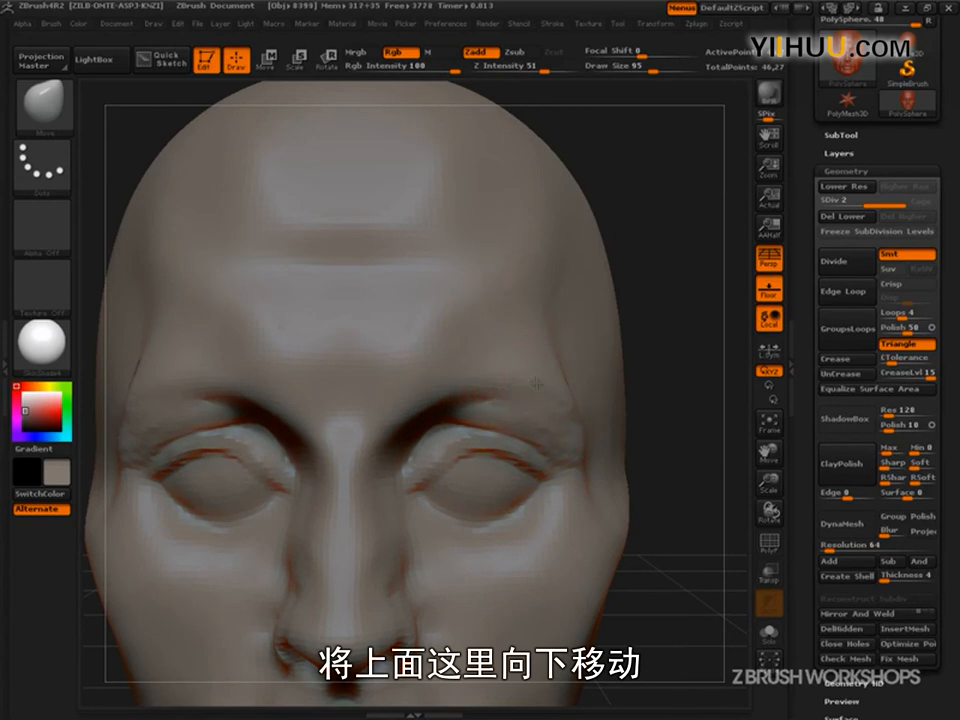
left_click_drag(450, 500, 415, 469)
key("s")
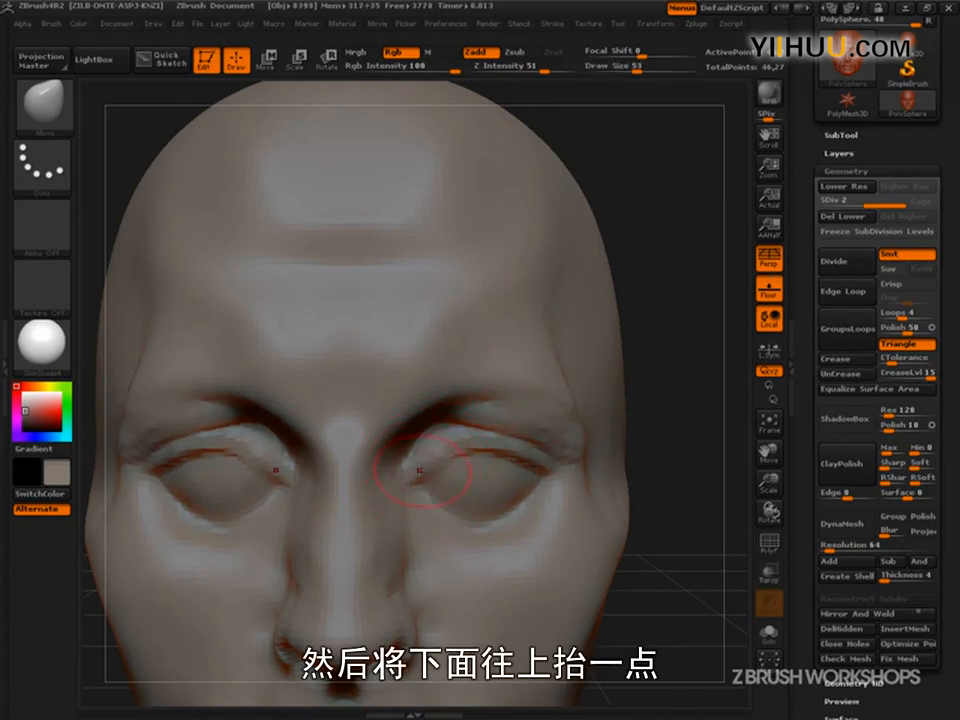
- Examine the eye socket's slant and the eyeball's position inside it from the side view
left_click_drag(685, 421, 580, 371, "alt")
left_click_drag(684, 482, 670, 588)
left_click_drag(670, 588, 475, 595)
left_click_drag(326, 633, 223, 602, "alt")
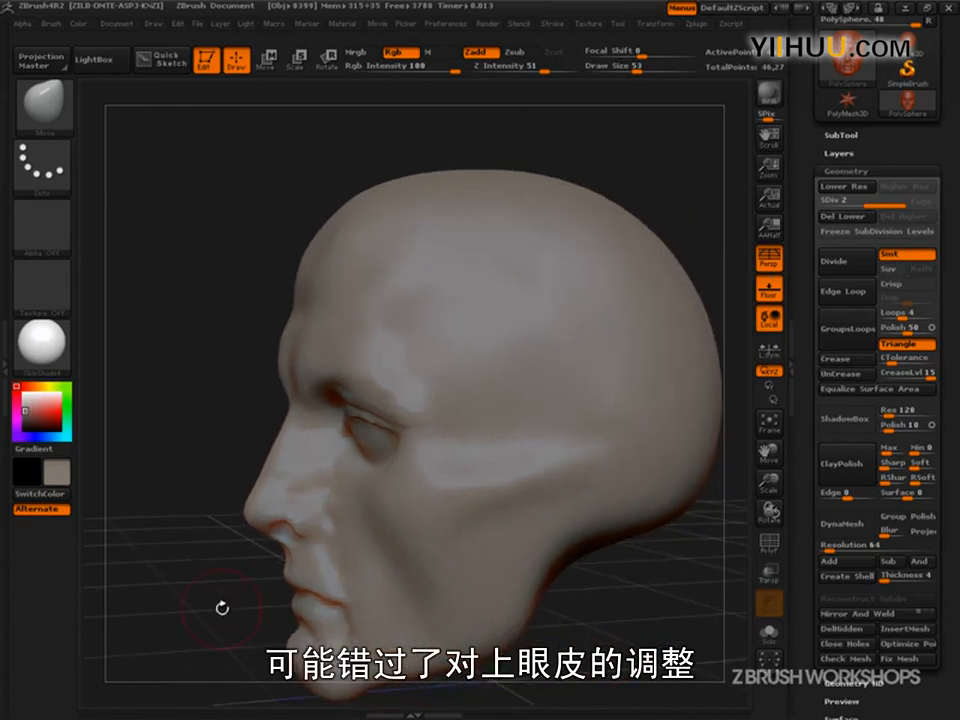
left_click_drag(640, 596, 676, 635)
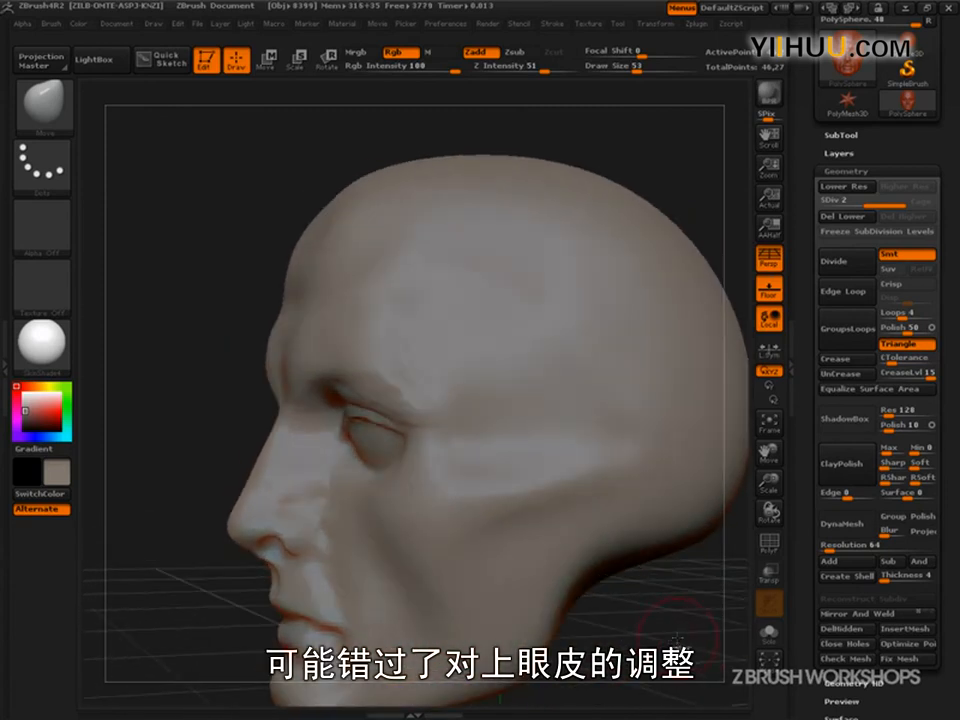
key("ctrl+shift")
mouse_move(326, 398)
left_mouse_down("ctrl+shift")
mouse_move(347, 390)
mouse_move(390, 399)
mouse_move(410, 470)
mouse_move(372, 484)
mouse_move(345, 468)
mouse_move(322, 420)
mouse_move(371, 496)
left_mouse_up("ctrl+shift")
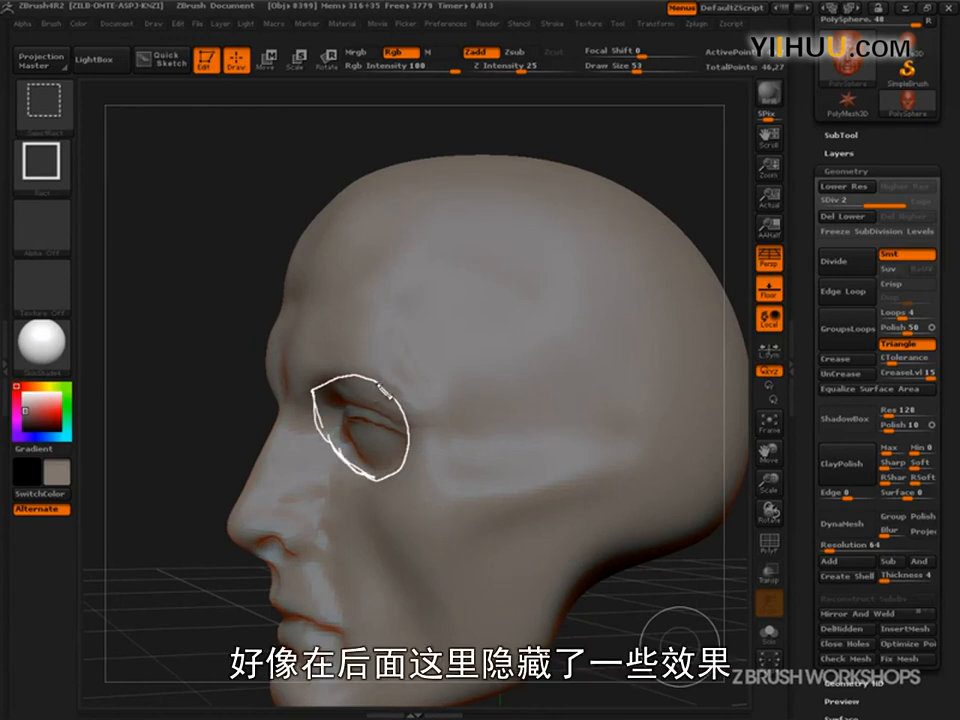
mouse_move(337, 396)
left_mouse_down("ctrl+shift")
mouse_move(394, 366)
mouse_move(458, 380)
mouse_move(465, 428)
mouse_move(397, 486)
mouse_move(461, 452)
left_mouse_up("ctrl+shift")
left_click_drag(408, 483, 401, 488, "ctrl+shift")
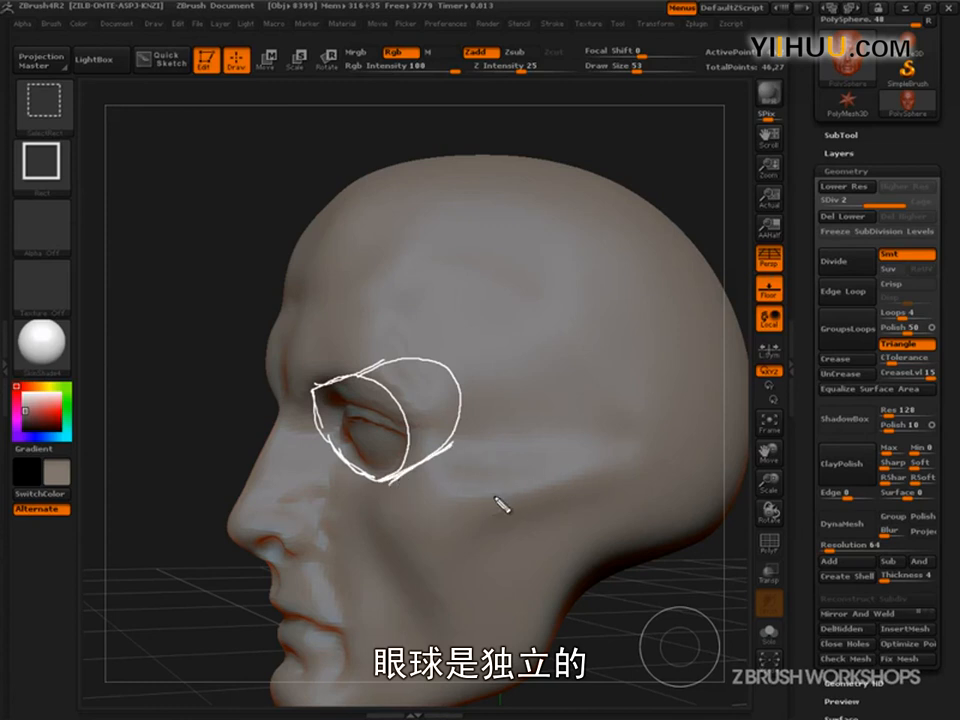
mouse_move(408, 372)
left_mouse_down()
mouse_move(368, 441)
mouse_move(362, 420)
mouse_move(375, 366)
mouse_move(393, 356)
mouse_move(415, 378)
mouse_move(405, 339)
mouse_move(423, 345)
left_mouse_up()
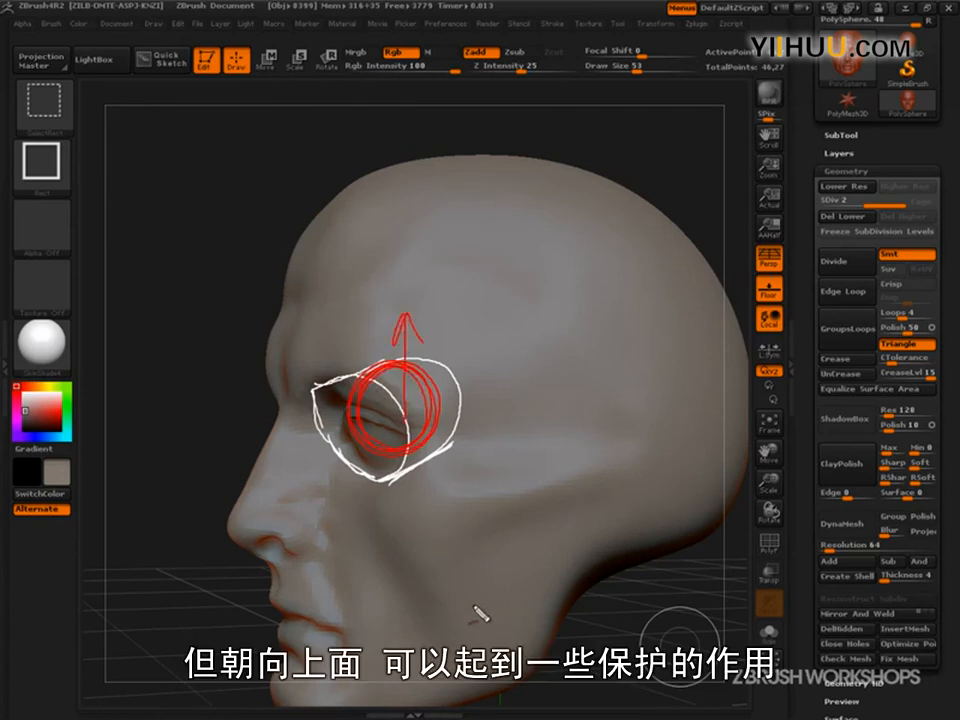
mouse_move(313, 384)
left_mouse_down()
mouse_move(391, 382)
mouse_move(352, 382)
mouse_move(360, 382)
left_mouse_up()
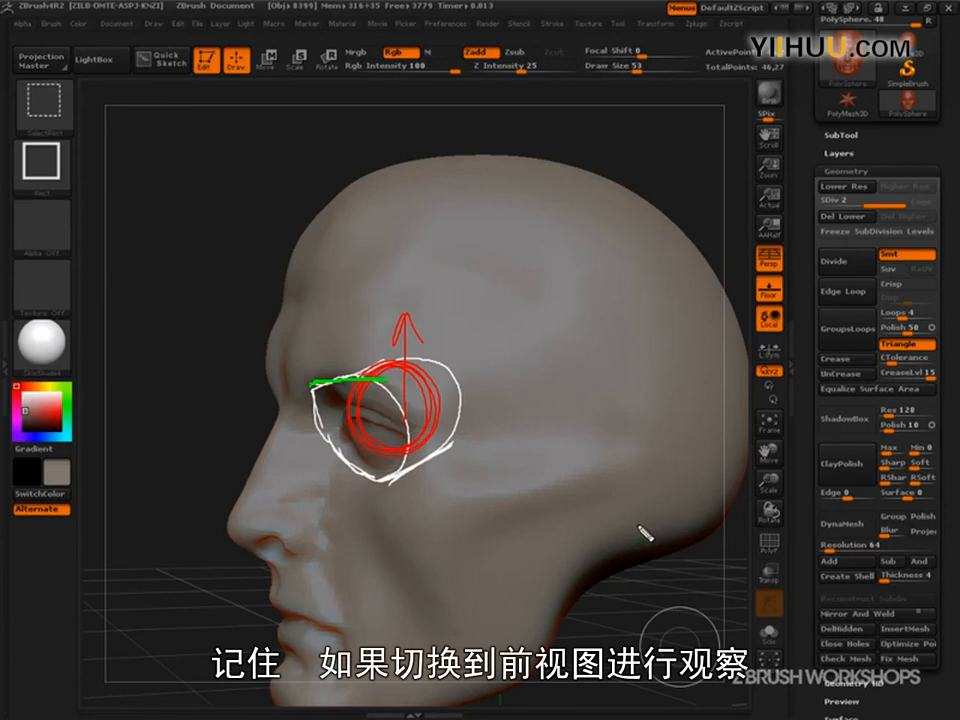
key("Escape")
- Examine the outline of the eye socket around the eyeball from the front view
left_click_drag(632, 641, 669, 639, "shift")
left_click_drag(614, 660, 669, 638, "alt")
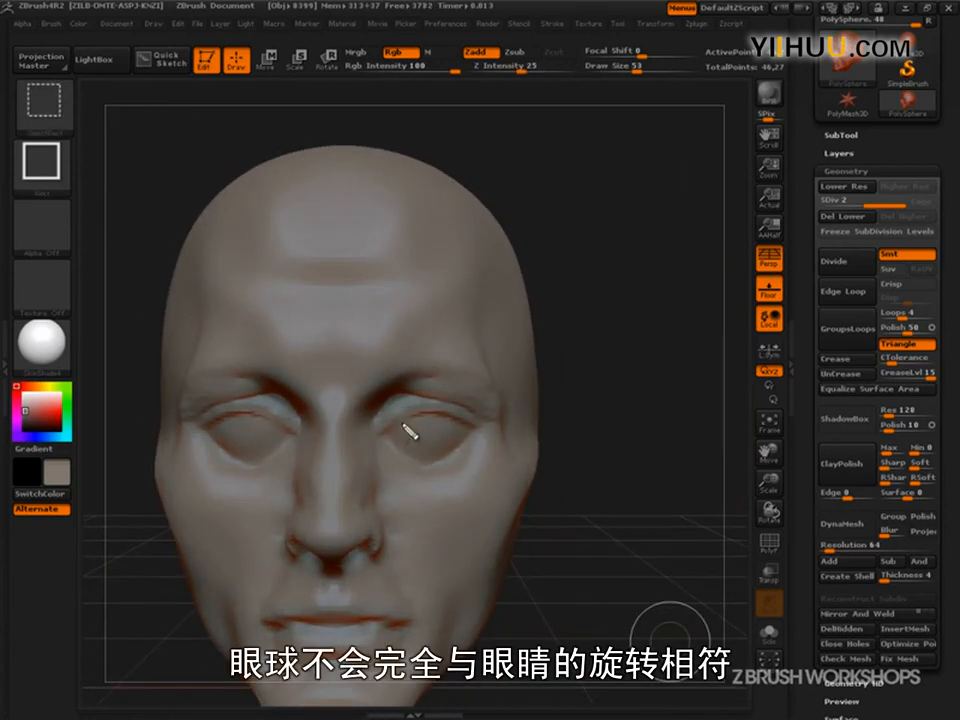
mouse_move(390, 400)
left_mouse_down()
mouse_move(440, 350)
mouse_move(487, 433)
left_mouse_up()
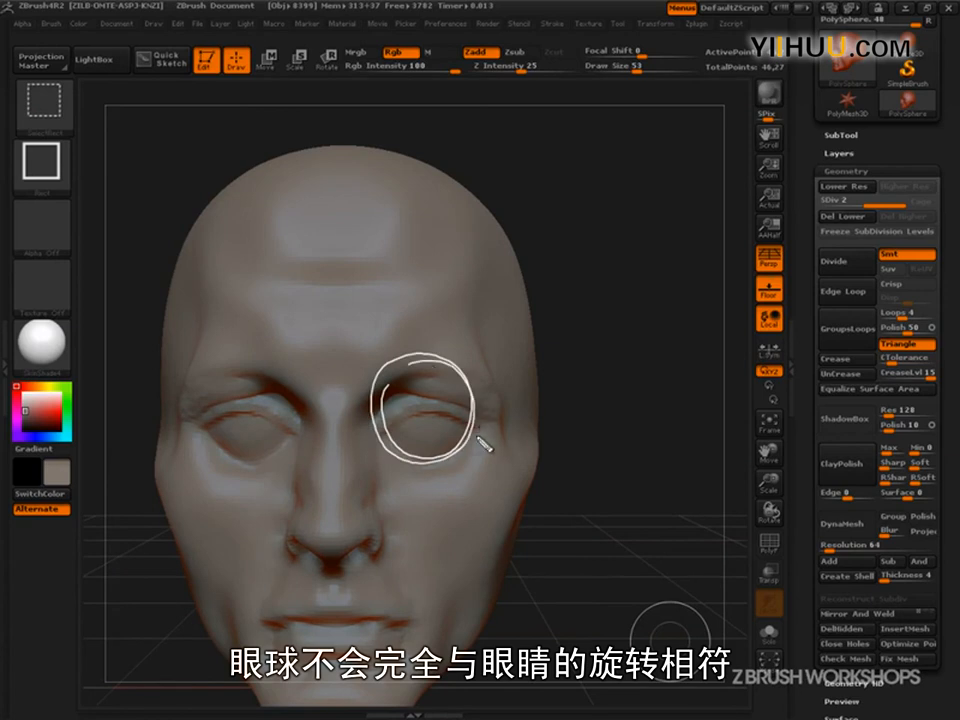
left_click_drag(348, 376, 503, 371)
mouse_move(375, 380)
left_mouse_down()
mouse_move(355, 420)
mouse_move(378, 476)
mouse_move(488, 380)
mouse_move(458, 498)
left_mouse_up()
left_click_drag(517, 458, 516, 344)
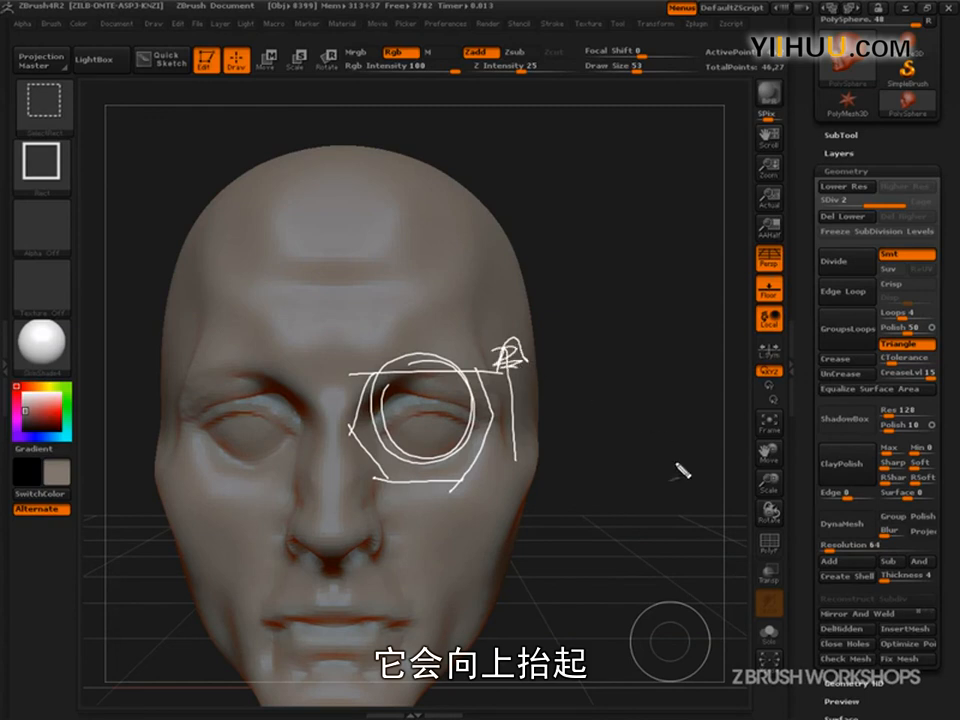
- Adjust the curve of the upper eyelids in three-quarter view with the Move brush at a draw size of 86
mouse_move(650, 541)
left_mouse_down()
mouse_move(675, 542)
mouse_move(664, 579)
mouse_move(616, 588)
left_mouse_up()
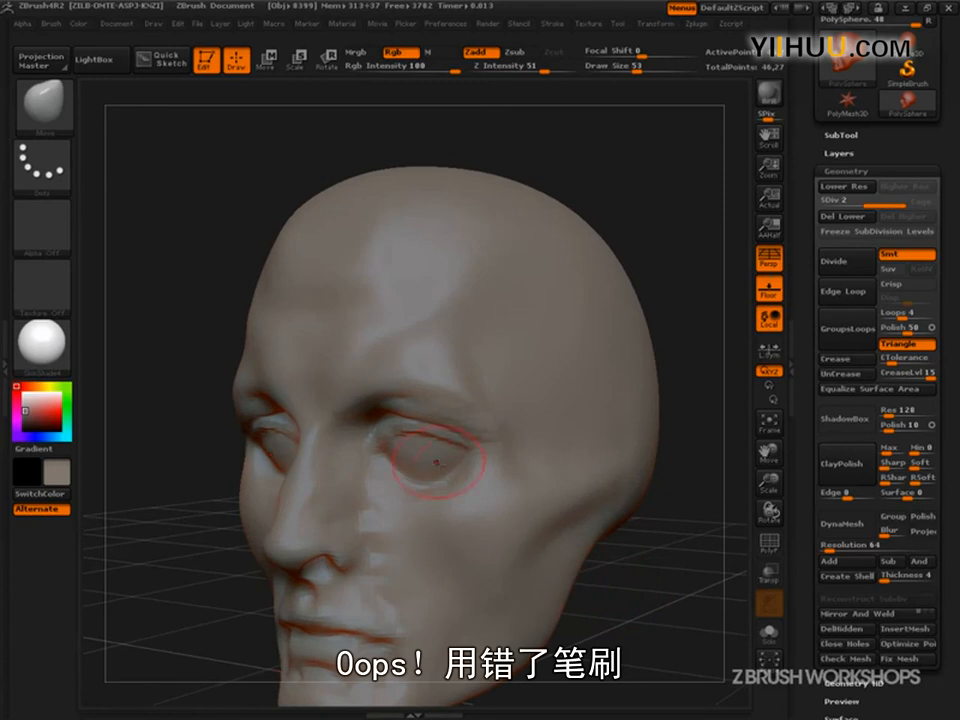
key("w")
key("q")
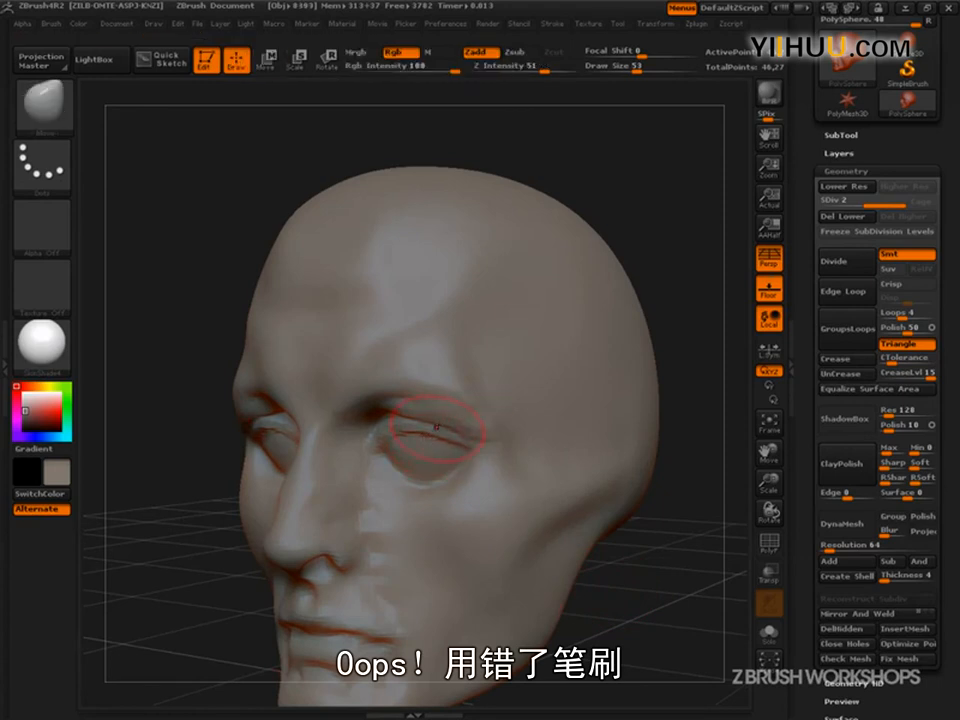
key("s")
mouse_move(412, 433)
left_mouse_down()
mouse_move(428, 433)
mouse_move(424, 425)
left_mouse_up()
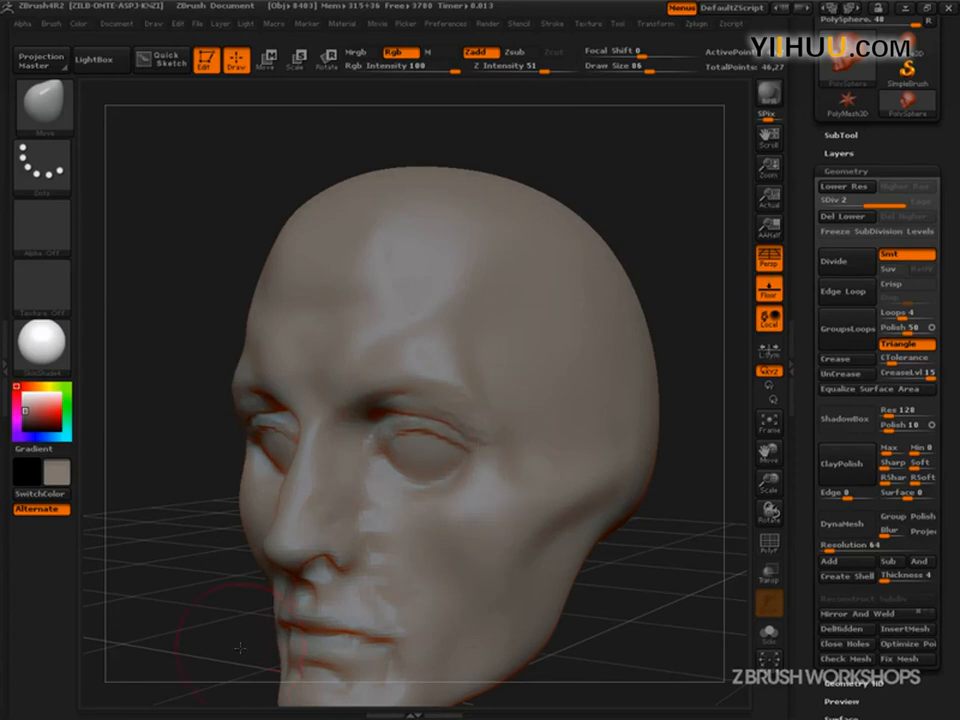
- Nudge the area beside the outer eye corners into shape with the Move brush, using draw sizes of 50 and 80
left_click_drag(246, 705, 343, 600)
key("s")
left_click_drag(500, 433, 490, 431)
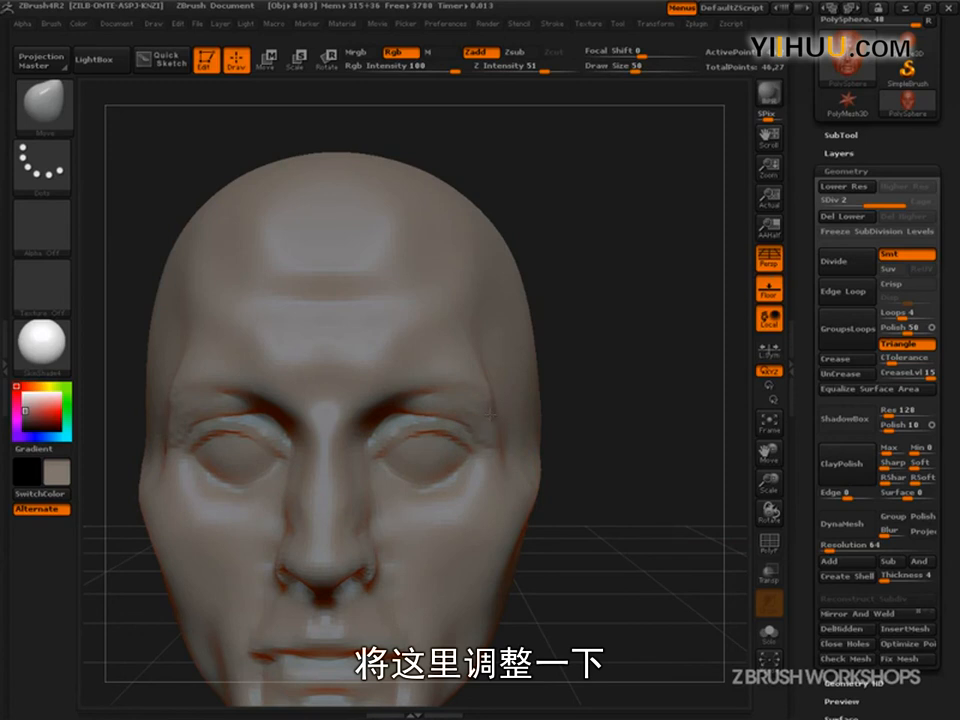
key("s")
left_click_drag(493, 472, 505, 462)
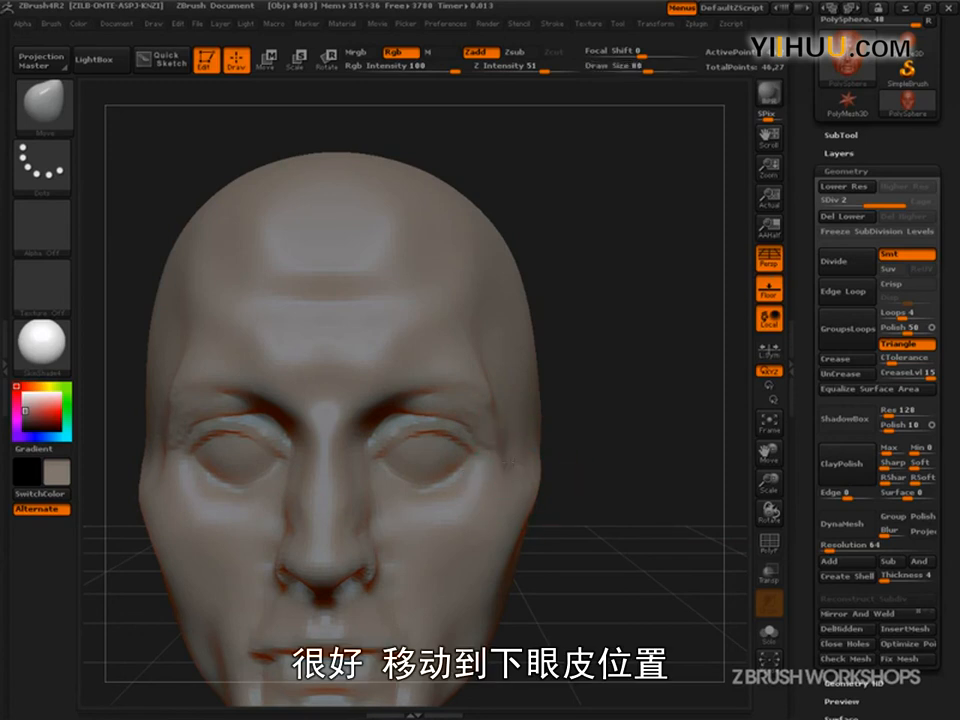
left_click_drag(575, 480, 631, 515)
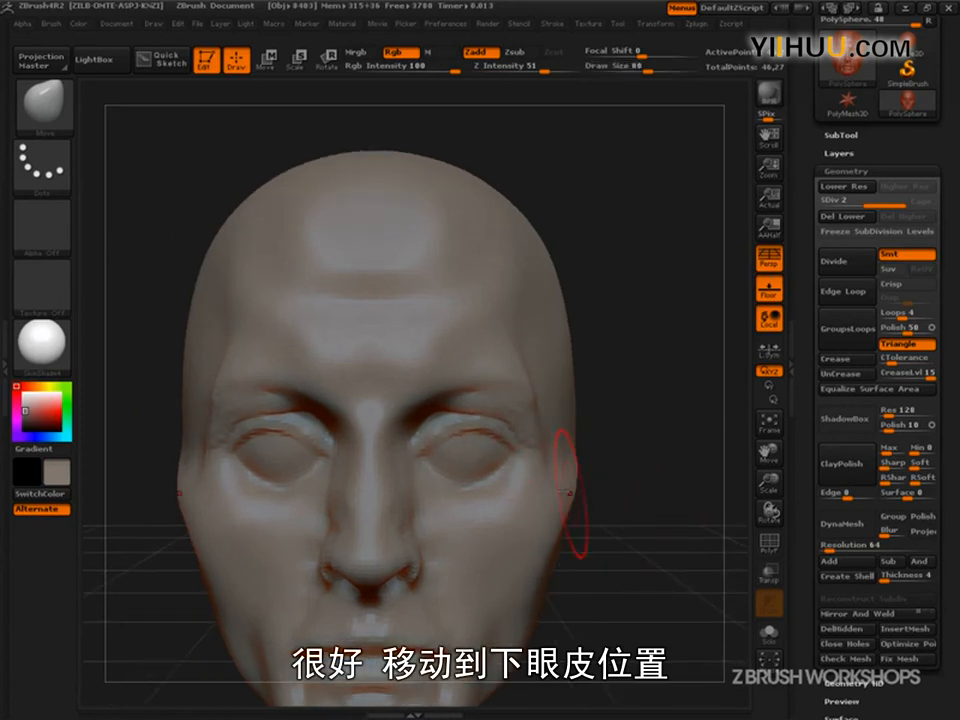
- Switch to the ClayBuildup brush with a draw size of 48, with the view close on the eyes
mouse_move(580, 483)
left_mouse_down()
mouse_move(640, 505)
mouse_move(671, 540)
mouse_move(695, 597)
mouse_move(679, 596)
mouse_move(656, 536)
mouse_move(694, 562)
left_mouse_up()
left_click(40, 95)
left_click(246, 186)
key("s")
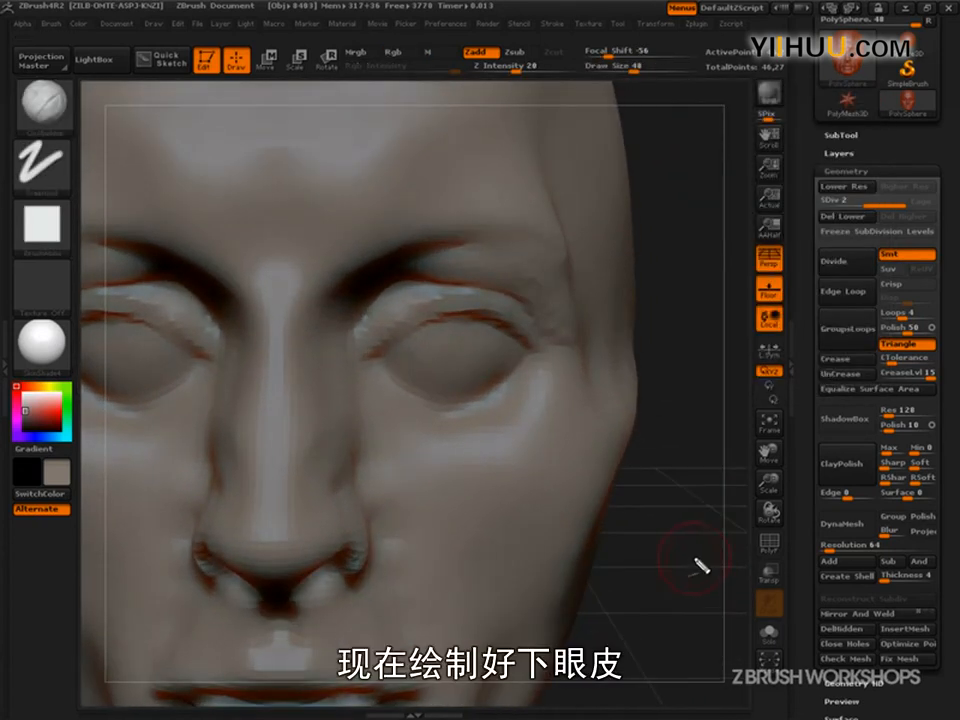
- Examine where the lower eyelid wraps the eyeball, meets the eye corners and blends into the cheek
key("ctrl+shift")
mouse_move(364, 369)
left_mouse_down()
mouse_move(414, 362)
mouse_move(475, 383)
mouse_move(522, 349)
left_mouse_up()
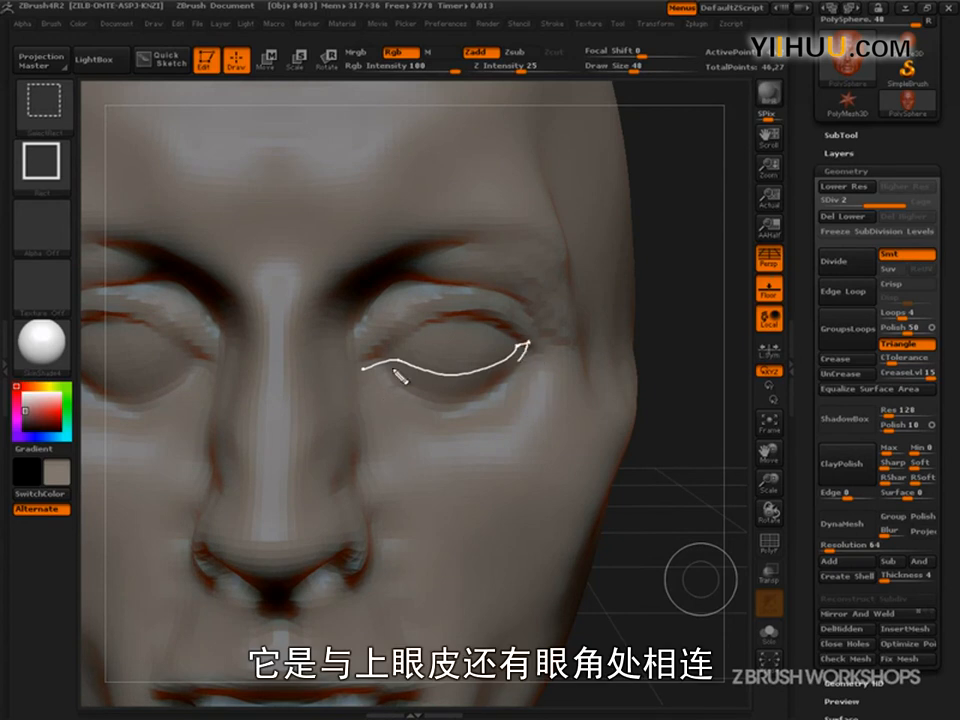
mouse_move(457, 385)
left_mouse_down()
mouse_move(521, 358)
mouse_move(528, 384)
left_mouse_up()
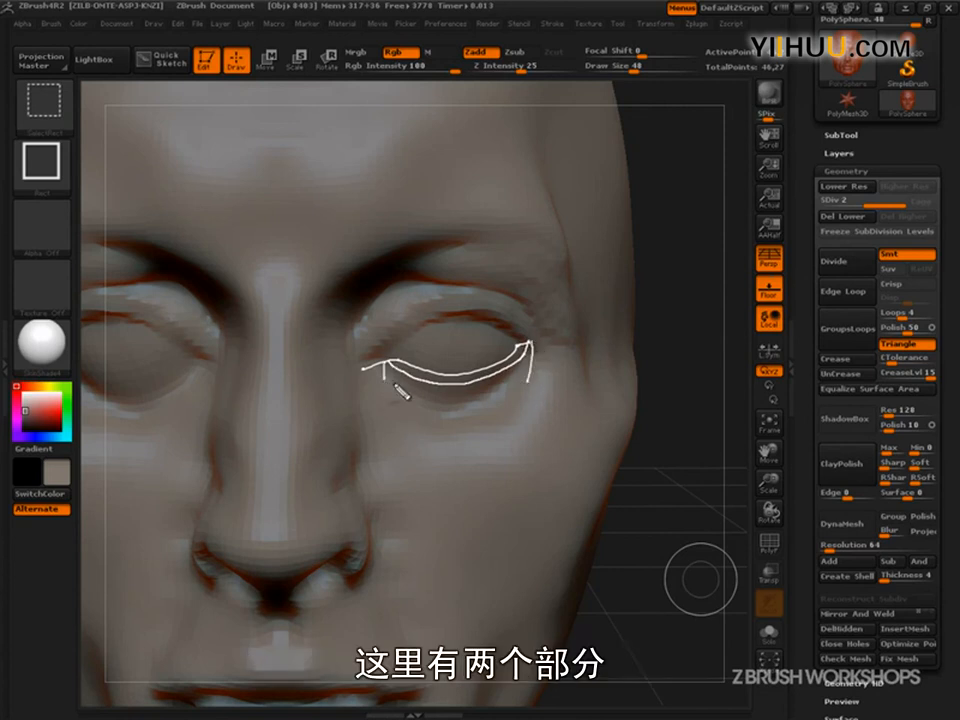
mouse_move(407, 395)
left_mouse_down()
mouse_move(441, 407)
mouse_move(491, 405)
mouse_move(527, 380)
mouse_move(462, 417)
left_mouse_up()
mouse_move(447, 385)
left_mouse_down()
mouse_move(442, 408)
mouse_move(402, 390)
left_mouse_up()
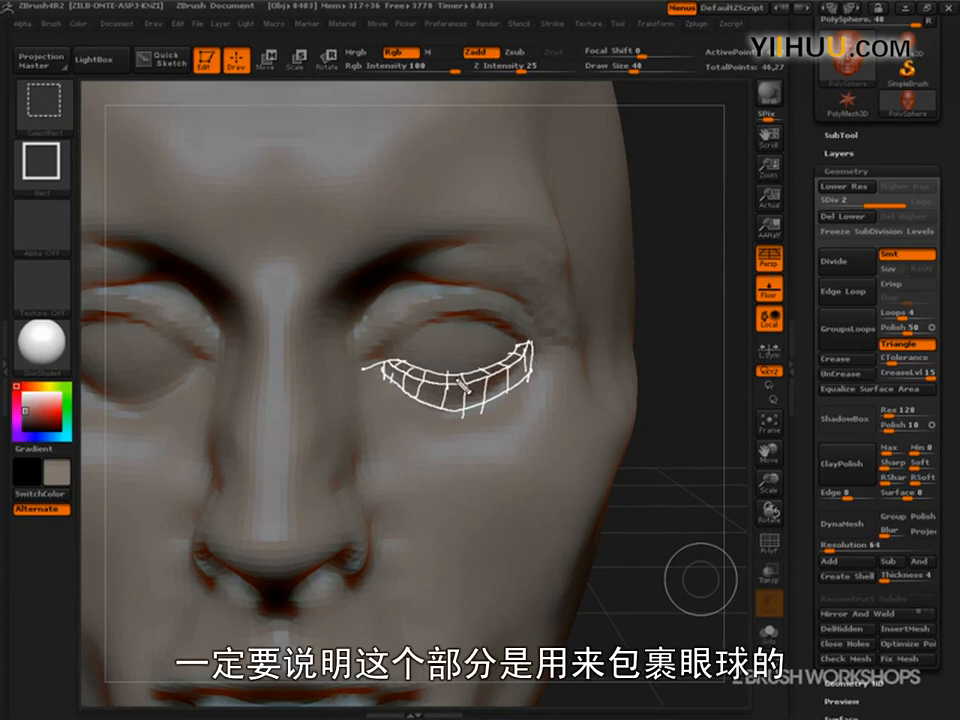
mouse_move(383, 371)
left_mouse_down()
mouse_move(364, 392)
mouse_move(441, 460)
mouse_move(588, 362)
left_mouse_up()
mouse_move(508, 391)
left_mouse_down()
mouse_move(553, 441)
mouse_move(515, 449)
left_mouse_up()
mouse_move(461, 405)
left_mouse_down()
mouse_move(471, 460)
mouse_move(421, 465)
left_mouse_up()
mouse_move(417, 392)
left_mouse_down()
mouse_move(395, 436)
mouse_move(379, 427)
left_mouse_up()
left_click_drag(388, 376, 369, 405)
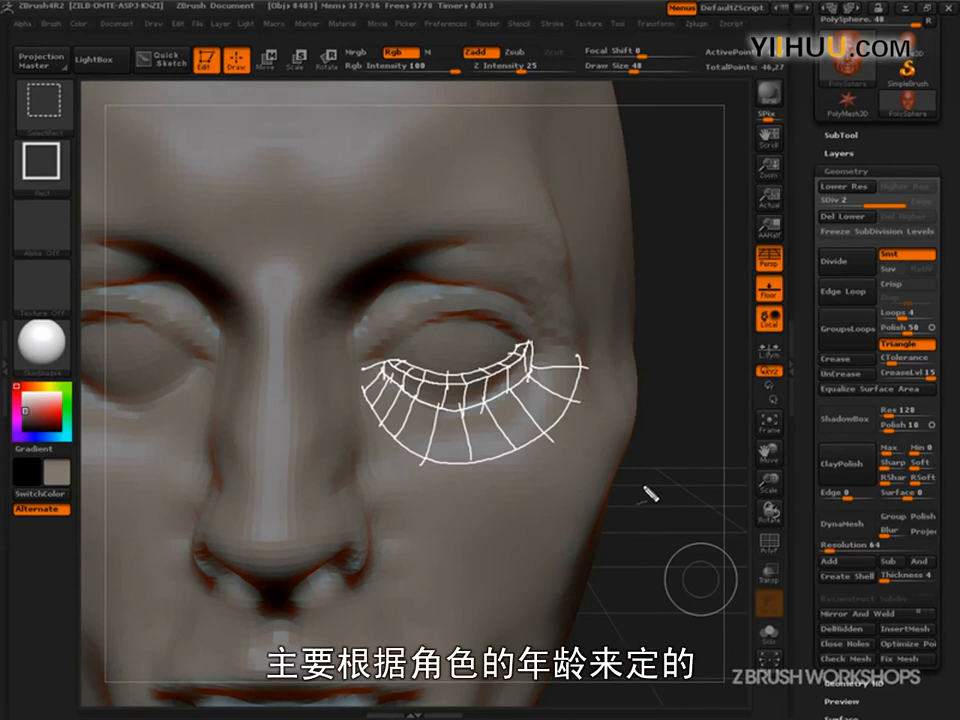
mouse_move(470, 412)
left_mouse_down()
mouse_move(399, 404)
mouse_move(499, 462)
mouse_move(418, 454)
mouse_move(447, 409)
left_mouse_up()
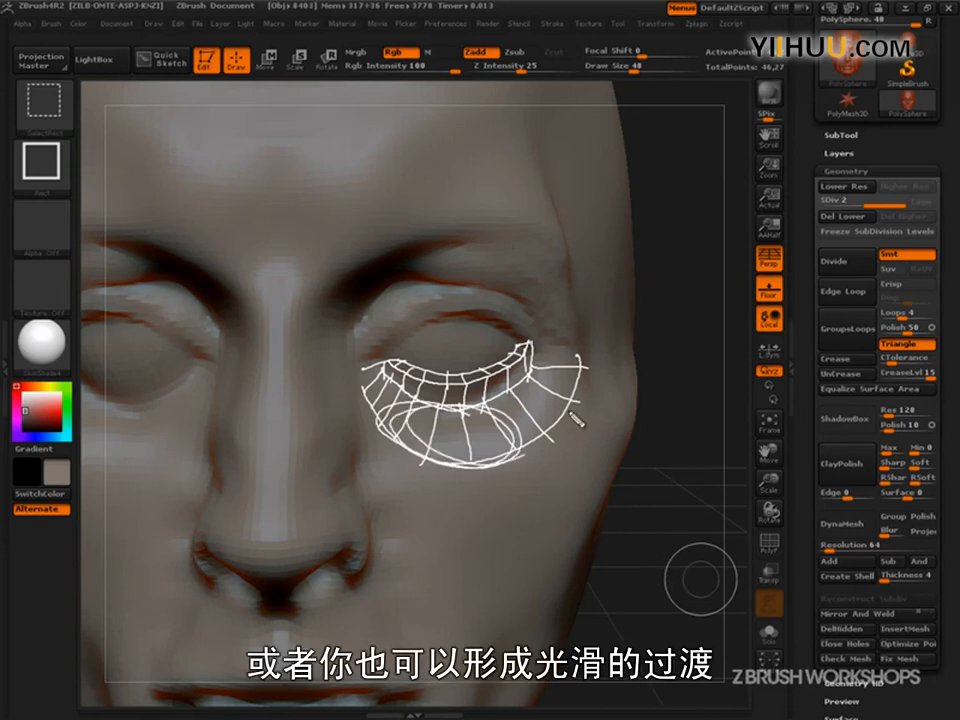
key("Escape")
- Build up the lower eyelids across the eyeballs with ClayBuildup and smooth their lower edge into the cheeks
mouse_move(683, 579)
left_mouse_down()
mouse_move(625, 577)
mouse_move(669, 574)
left_mouse_up()
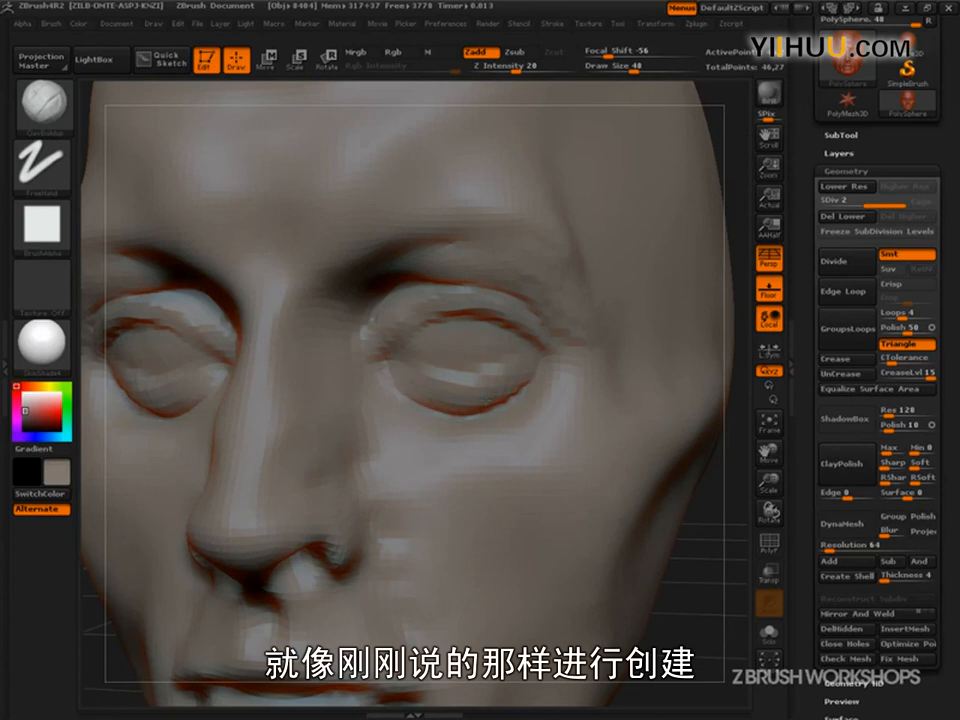
key("shift")
mouse_move(505, 400)
left_mouse_down("shift")
mouse_move(519, 390)
mouse_move(506, 396)
left_mouse_up("shift")
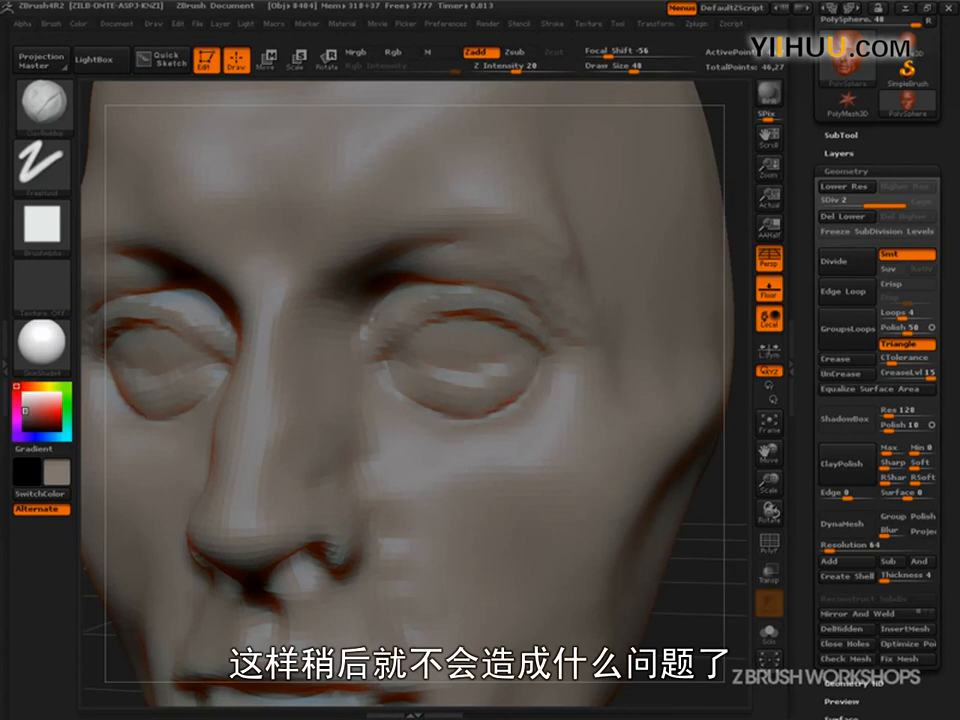
- Build up the inner eye corners with ClayBuildup at draw size 15 and smooth the area beside the nose at draw size 34
key("s")
left_click_drag(407, 383, 385, 377)
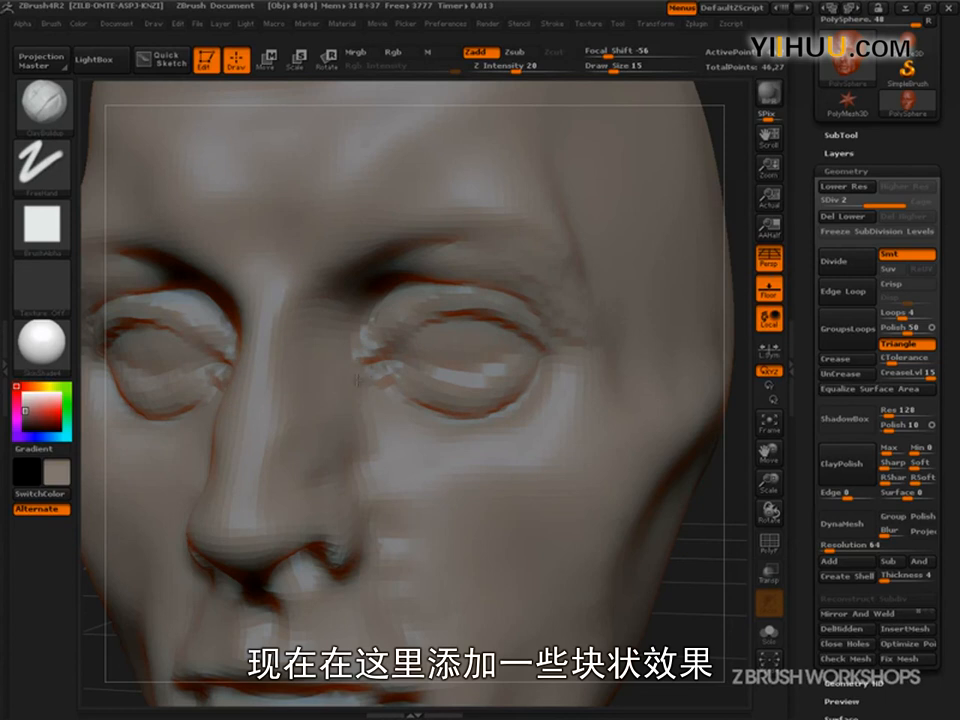
left_click_drag(700, 550, 590, 530)
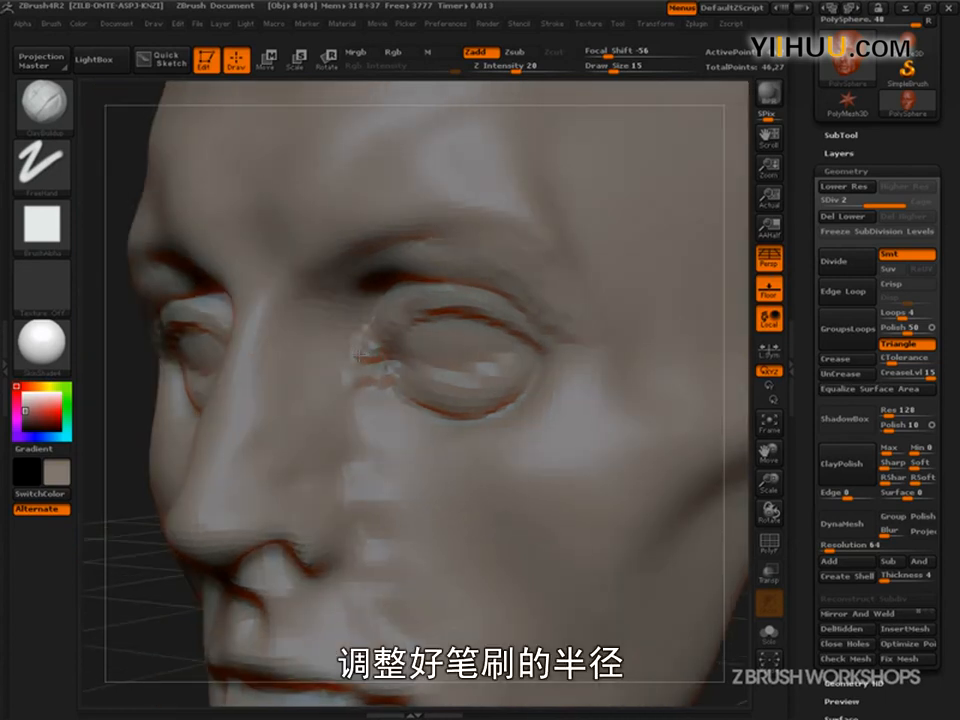
key("shift")
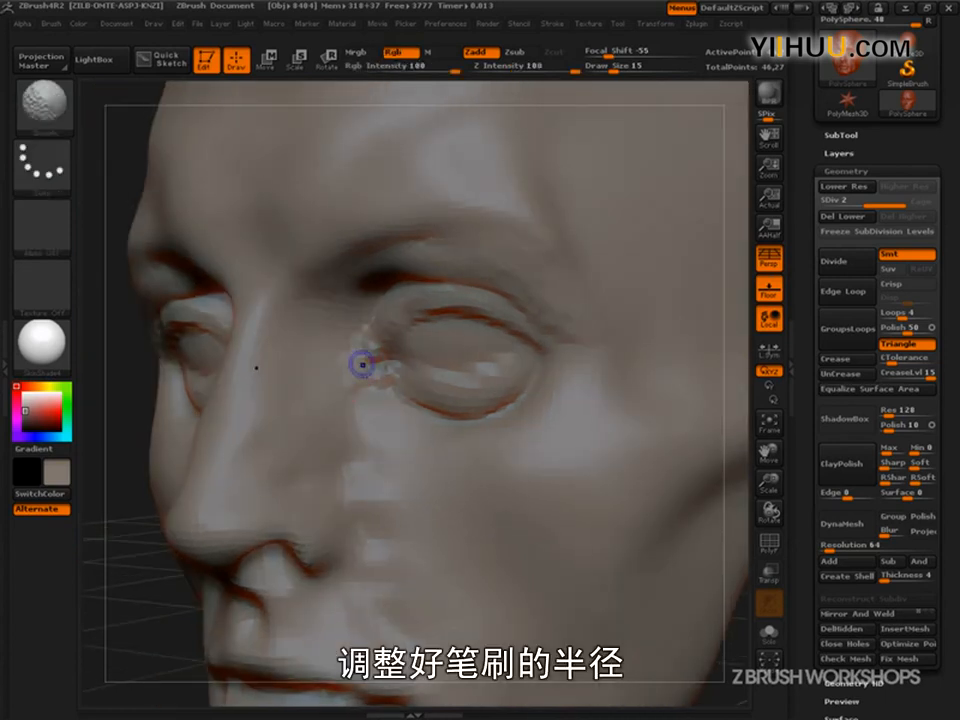
key("s")
left_click_drag(362, 378, 373, 376)
key("shift")
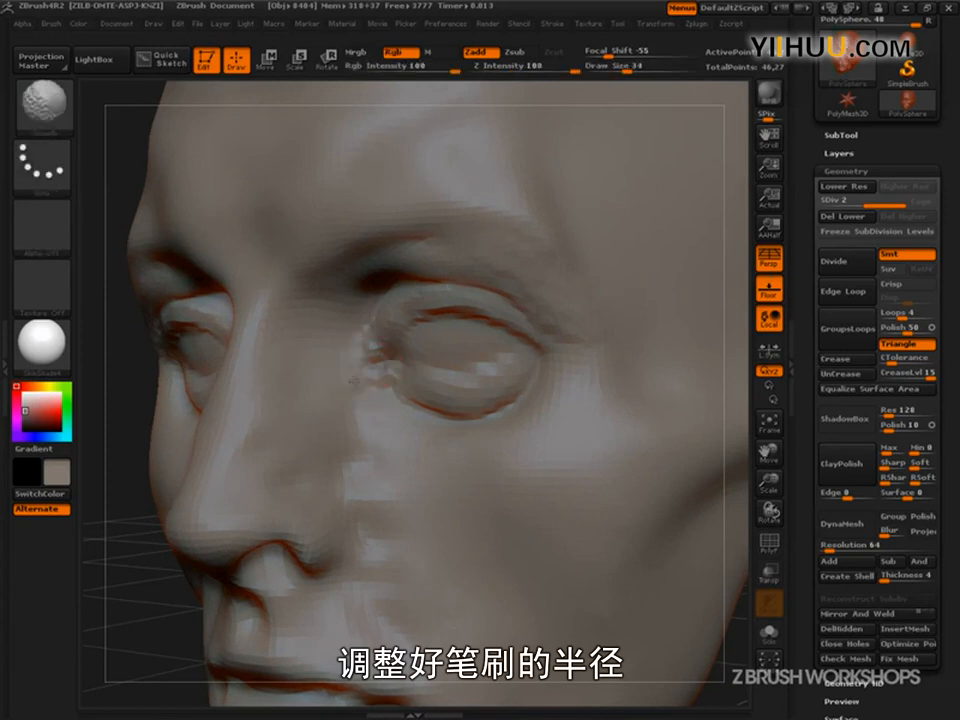
- Fill the area under the lower eyelids and blend it into the cheeks with ClayBuildup at draw size 53
left_click_drag(172, 600, 430, 580)
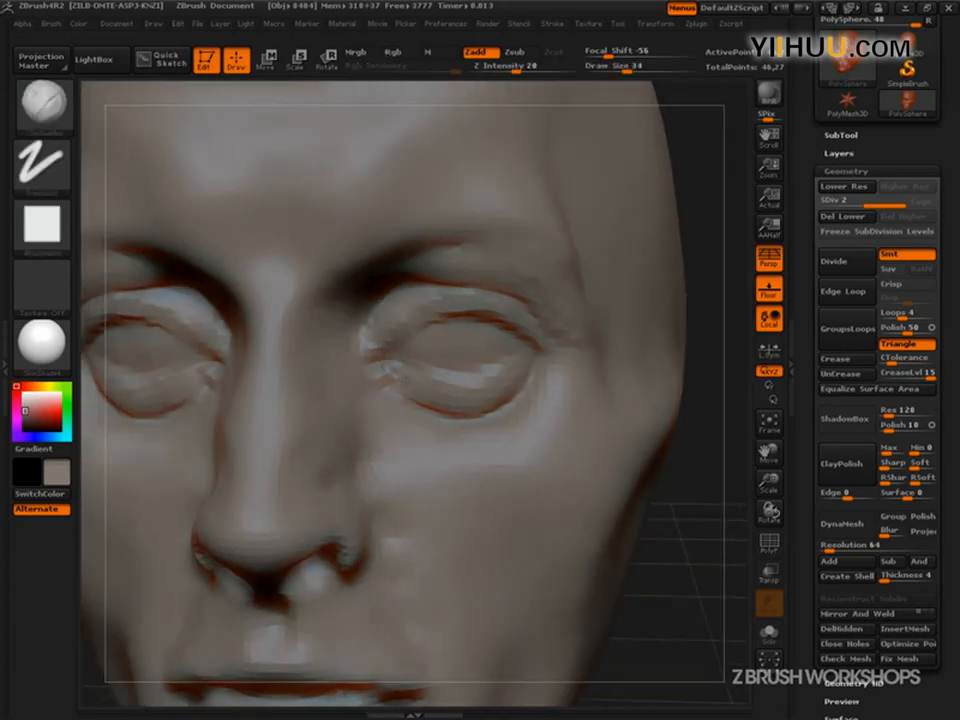
mouse_move(455, 405)
left_mouse_down()
mouse_move(531, 388)
mouse_move(534, 366)
mouse_move(527, 372)
left_mouse_up()
key("s")
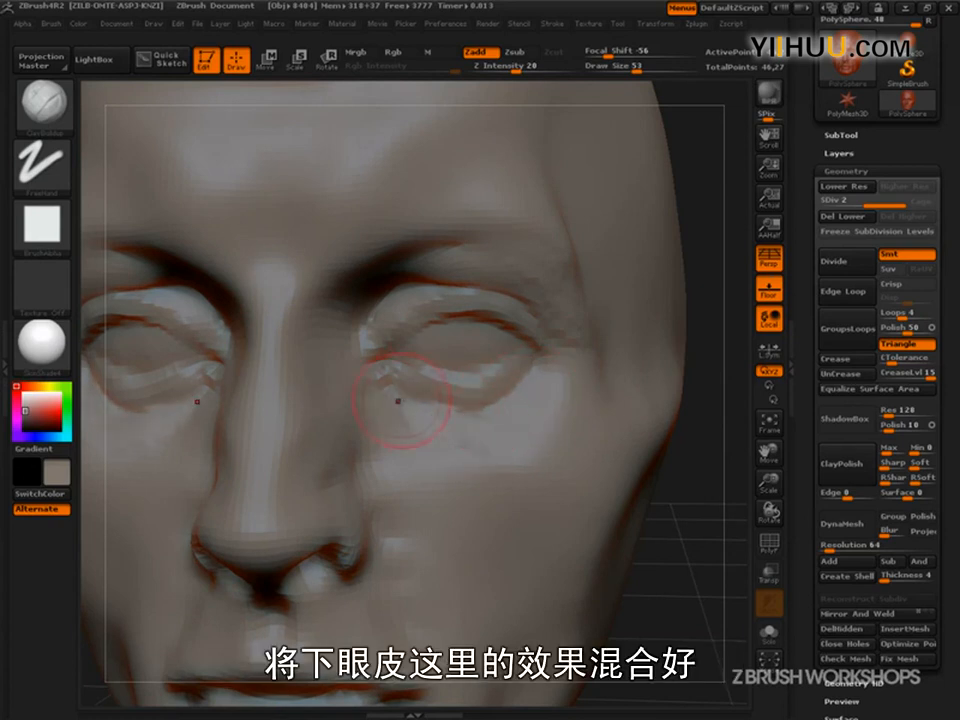
left_click_drag(686, 518, 546, 446)
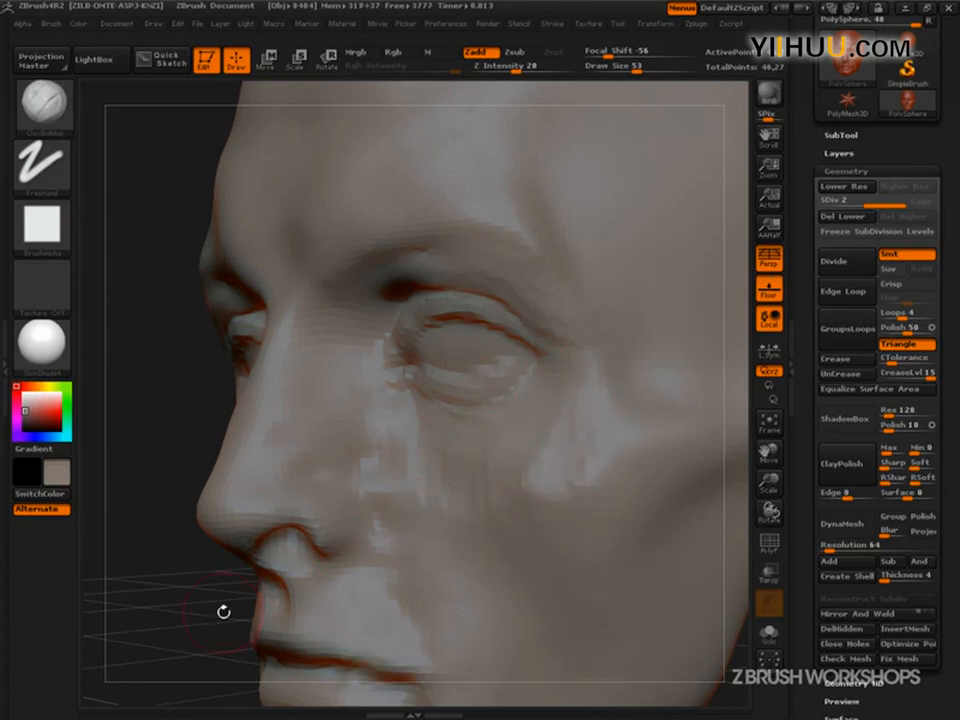
left_click_drag(265, 602, 199, 608)
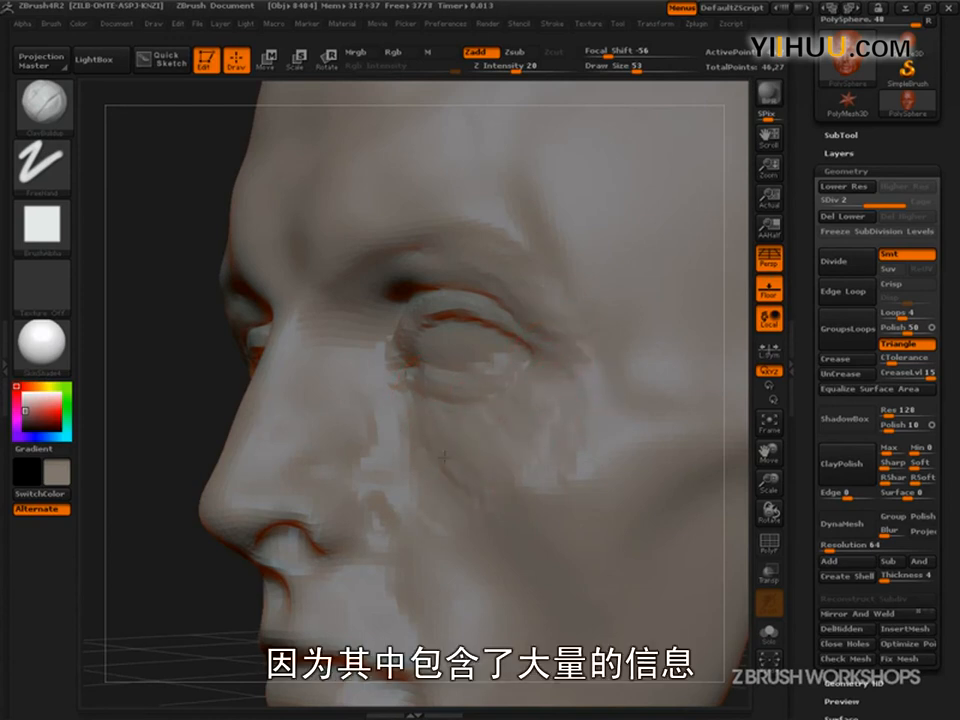
left_click_drag(238, 632, 291, 568, "alt")
left_click_drag(594, 612, 604, 664, "alt")
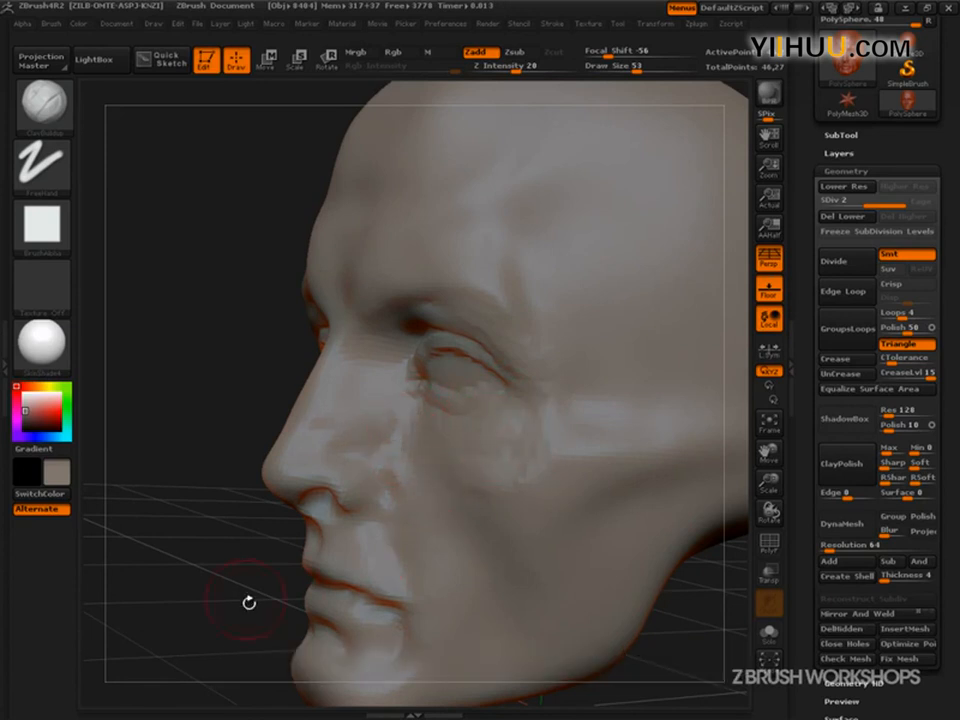
- Smooth the upper cheeks beneath the lower eyelids at draw size 53
left_click_drag(246, 597, 386, 602)
left_click_drag(666, 580, 565, 474, "alt")
mouse_move(580, 540)
left_mouse_down()
mouse_move(635, 562)
mouse_move(677, 604)
mouse_move(574, 399)
mouse_move(596, 514)
mouse_move(718, 642)
mouse_move(740, 690)
left_mouse_up()
left_click_drag(519, 416, 514, 426, "shift")
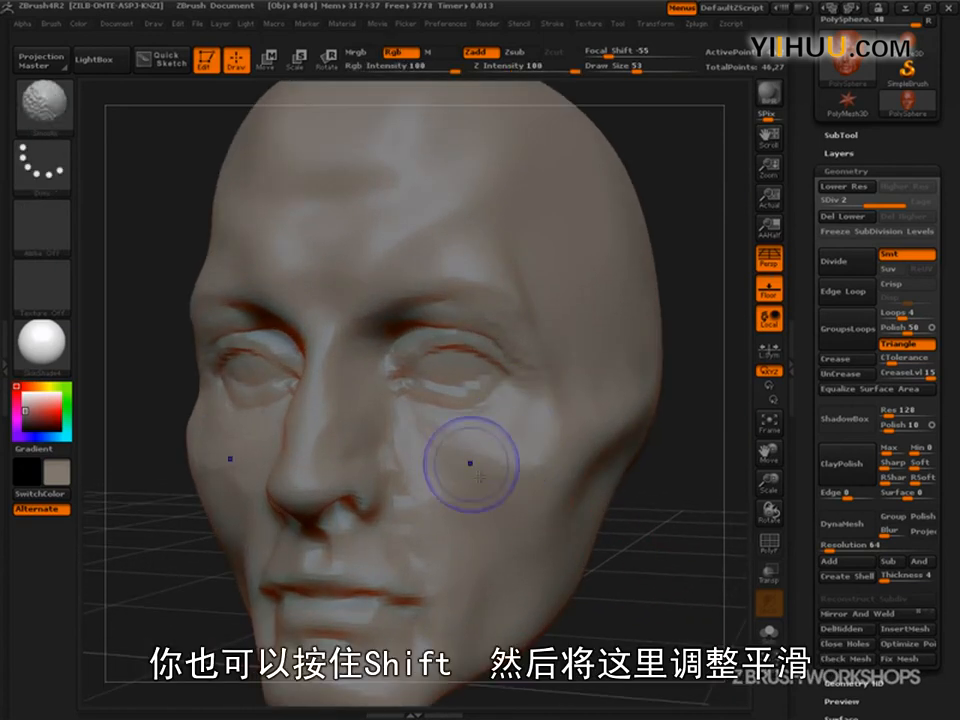
- Try smoothing over the lower eyelids along with the cheeks, and check the face from several angles
left_click_drag(678, 520, 704, 622, "alt")
left_click_drag(415, 413, 320, 370, "shift")
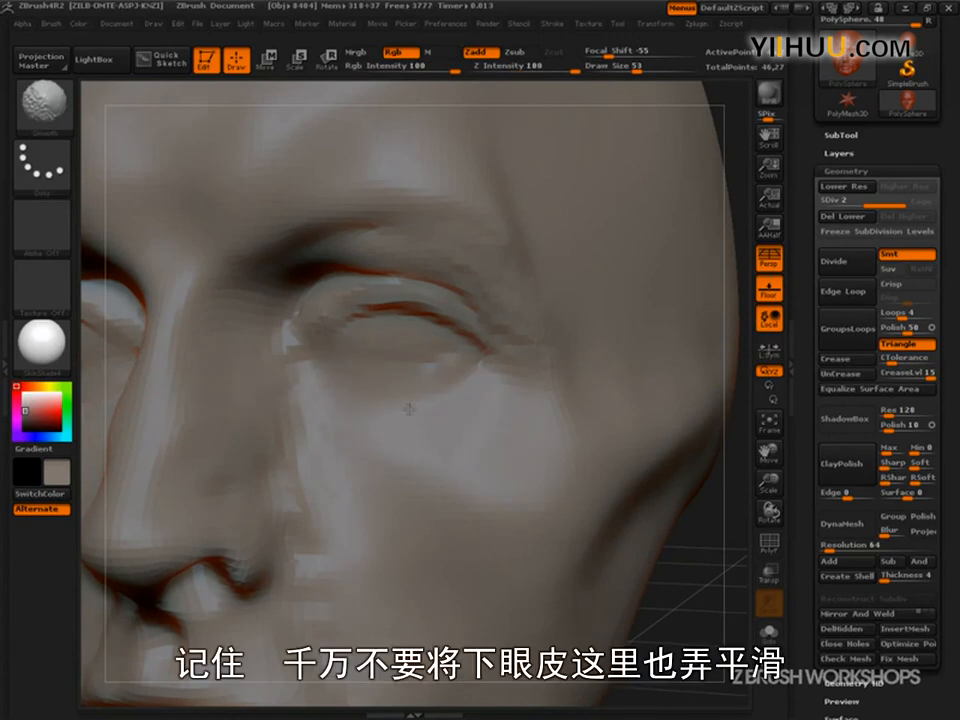
left_click_drag(695, 570, 630, 402, "alt")
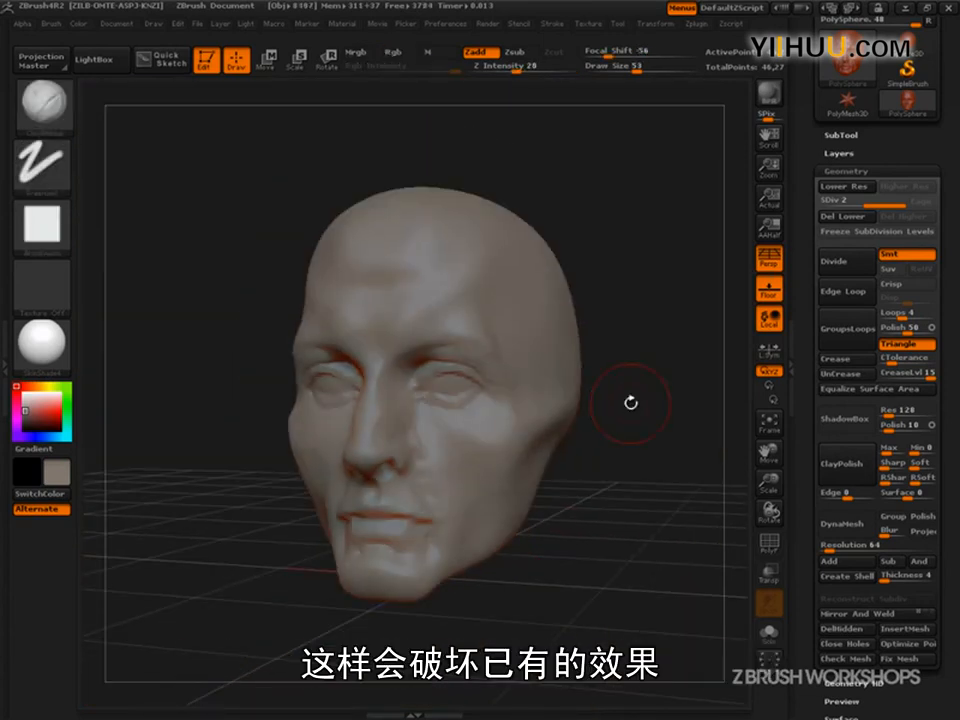
left_click_drag(632, 401, 668, 603)
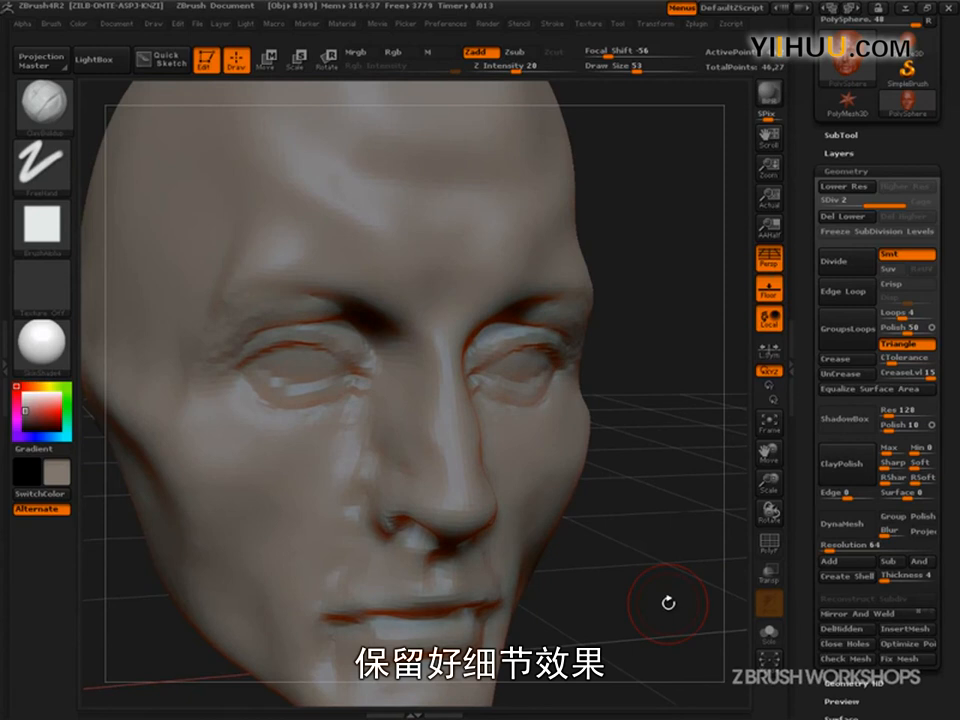
mouse_move(669, 604)
left_mouse_down()
mouse_move(634, 604)
mouse_move(665, 601)
left_mouse_up()
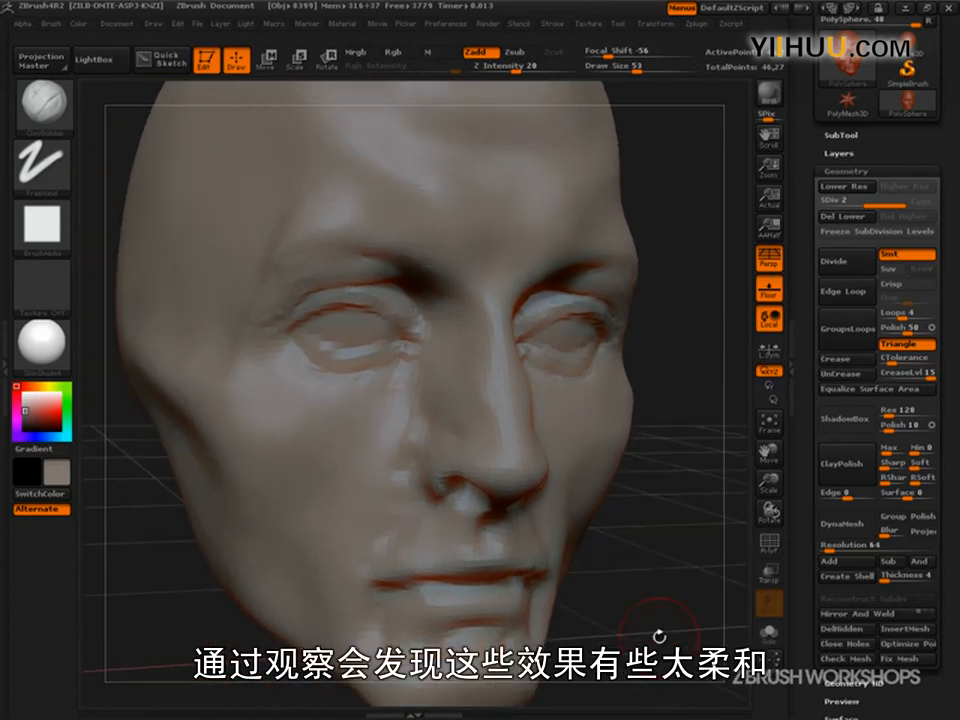